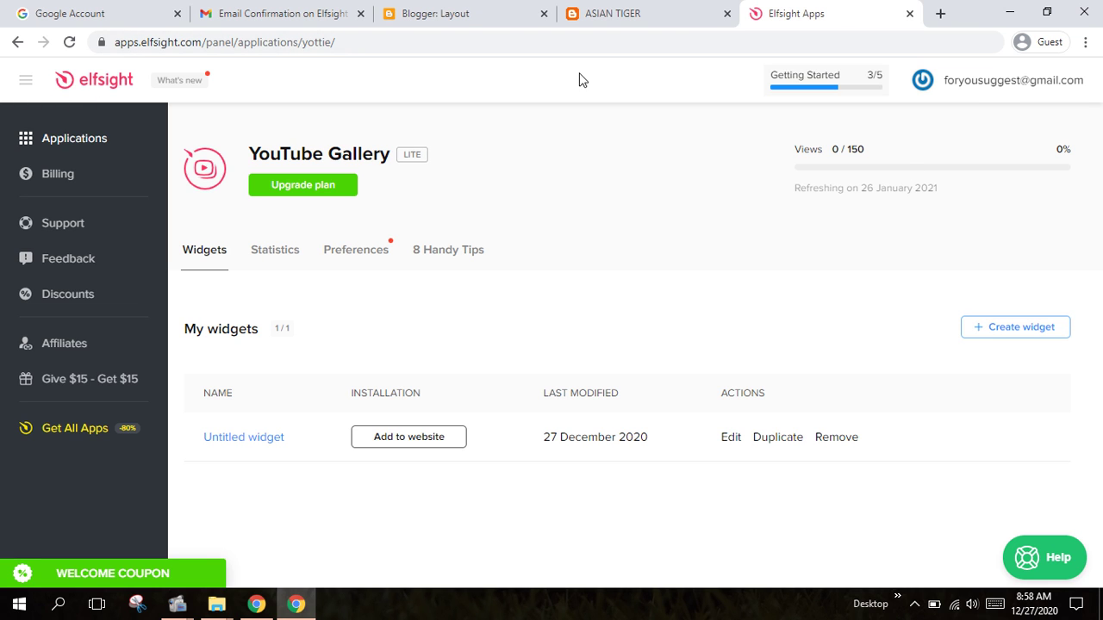
# - Review the account options and the Getting Started checklist
pyautogui.click(987, 90)
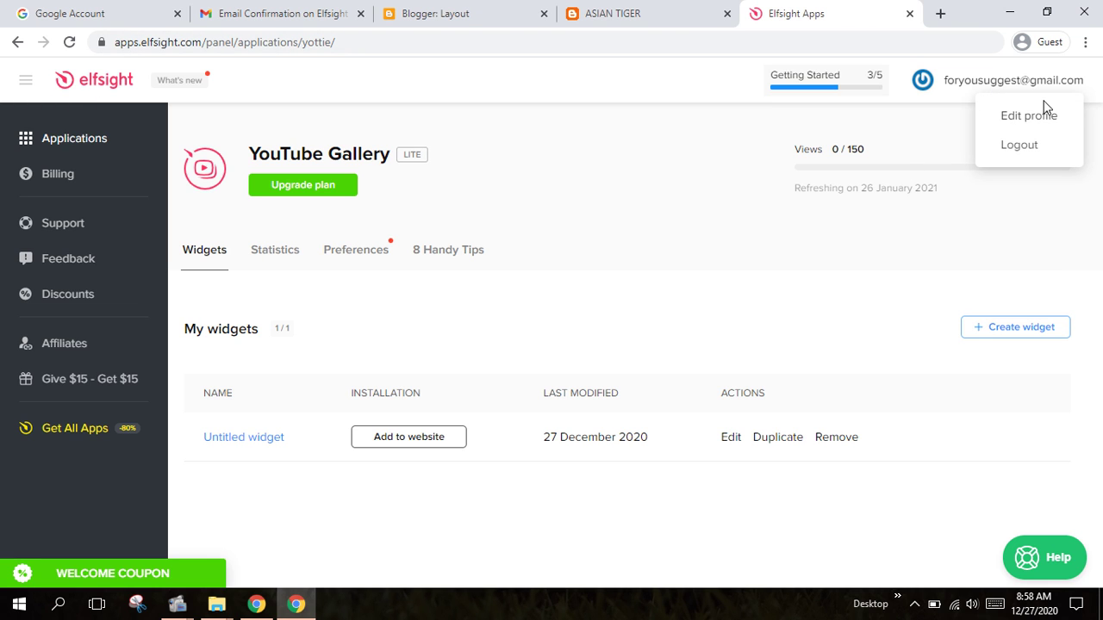
pyautogui.click(811, 89)
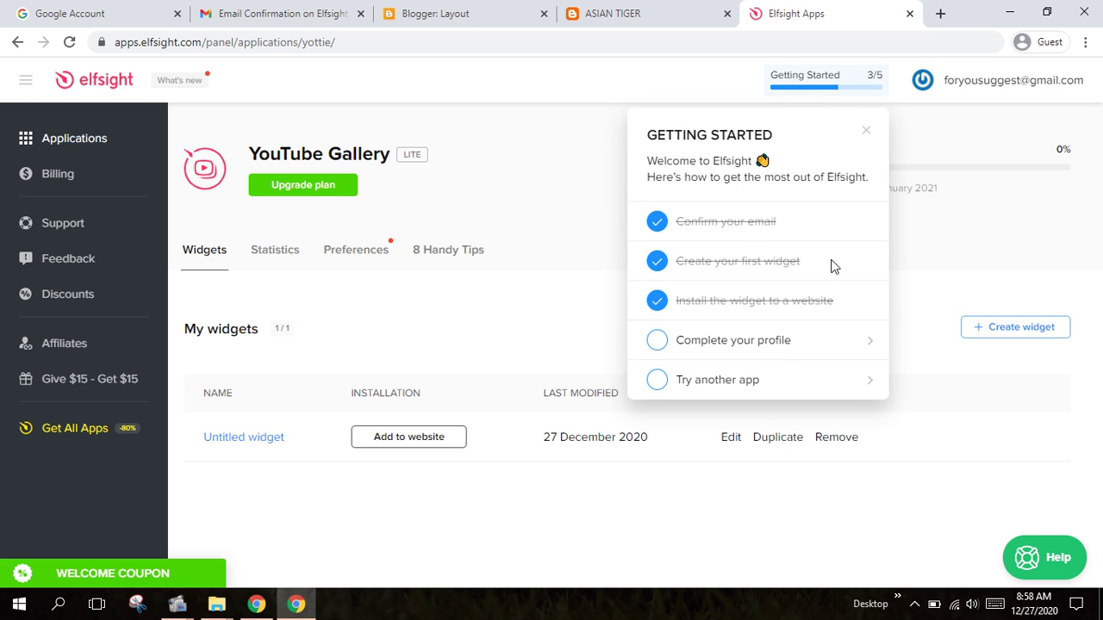
pyautogui.click(1031, 260)
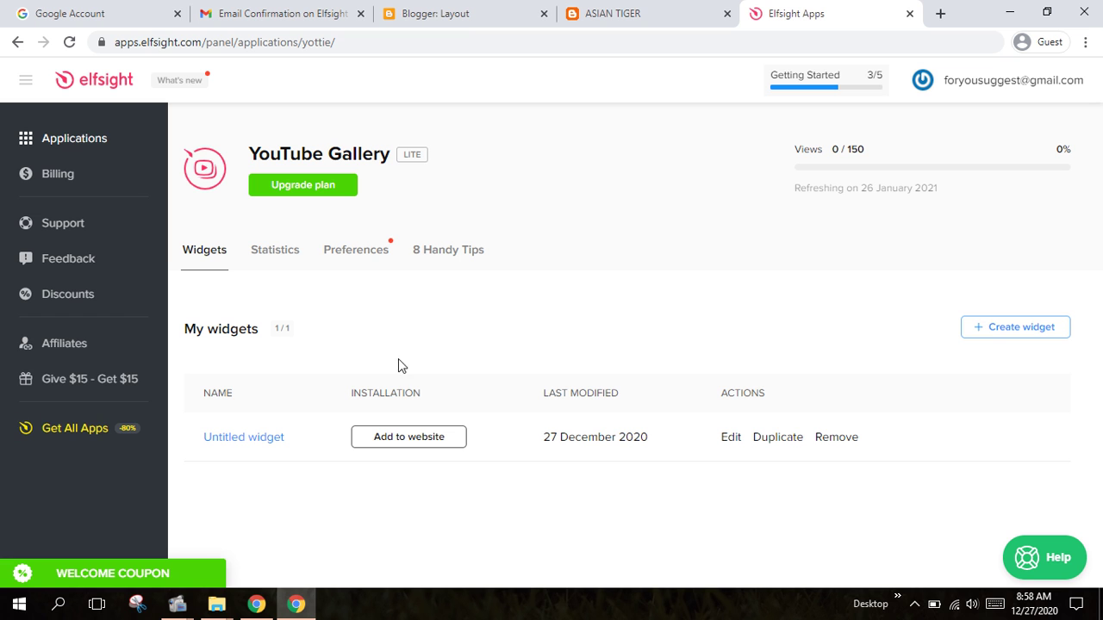
# - Review the Elfsight email confirmation message in Gmail and return to the Elfsight panel
pyautogui.click(267, 10)
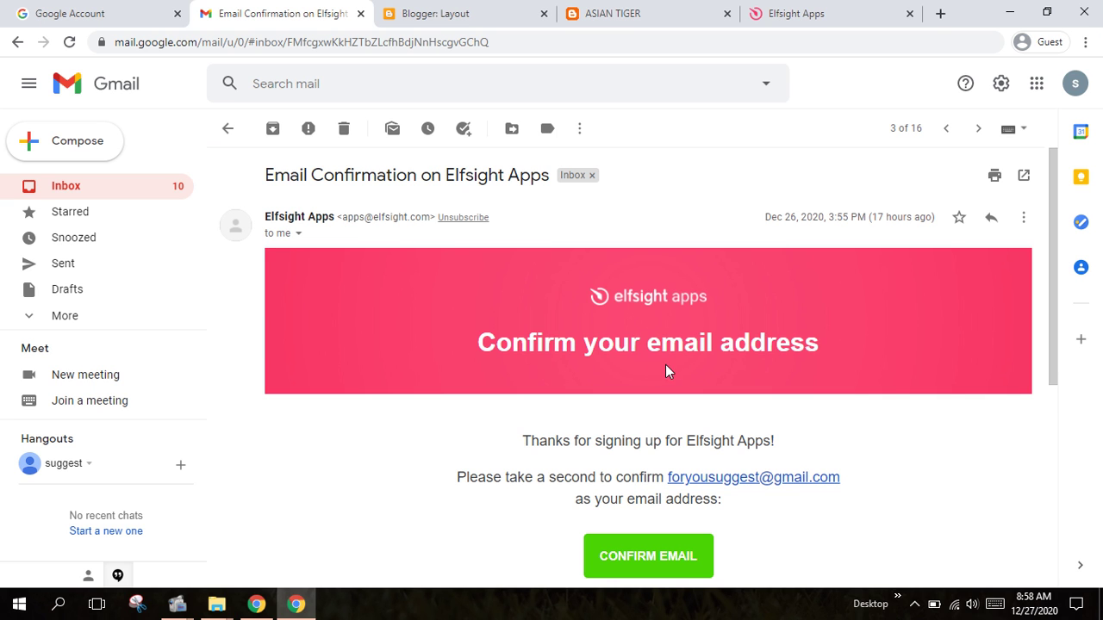
pyautogui.click(795, 13)
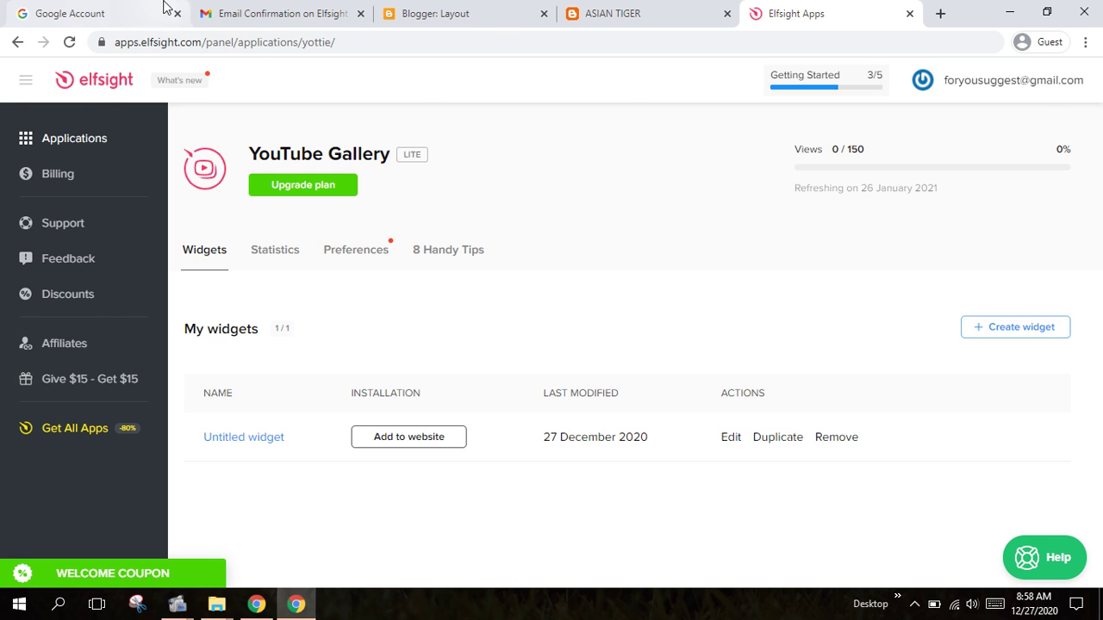
pyautogui.click(216, 12)
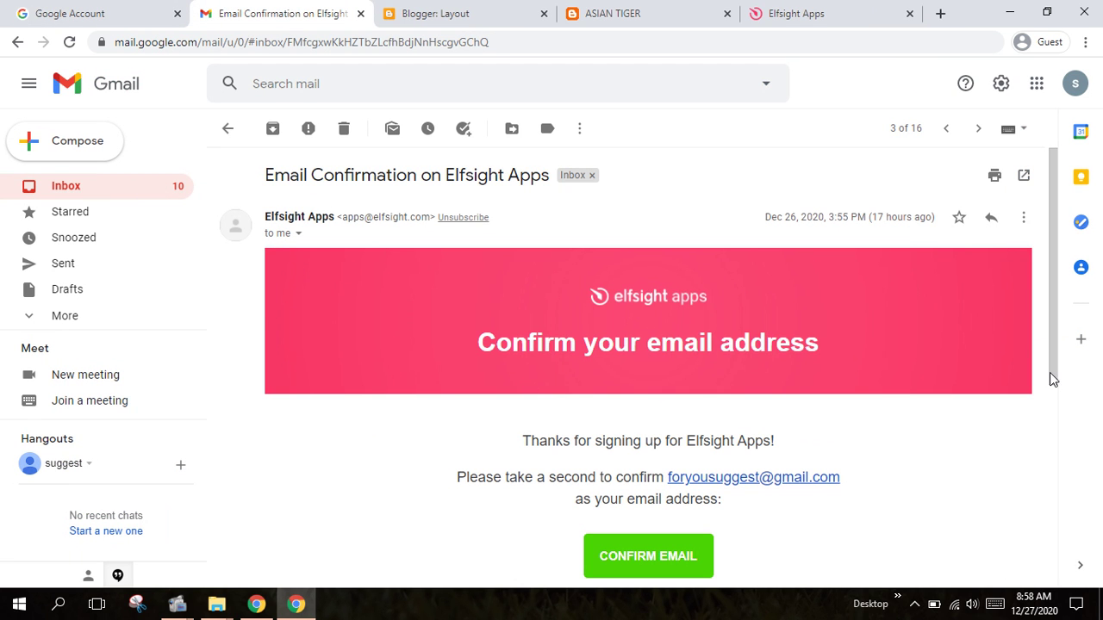
pyautogui.scroll(-2, 781, 453)
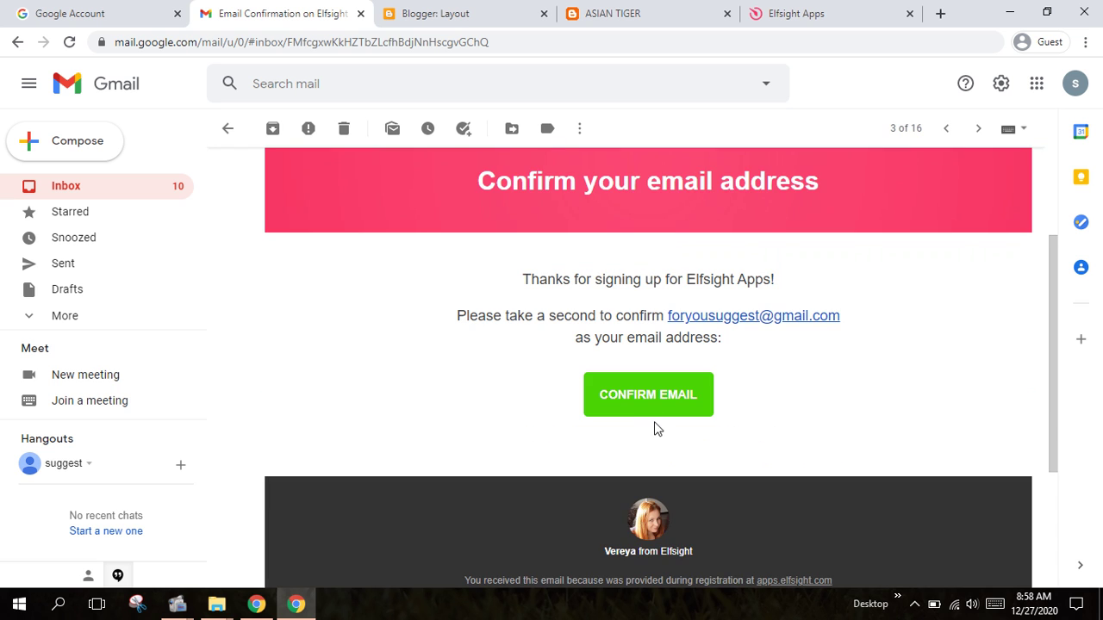
pyautogui.scroll(2, 581, 274)
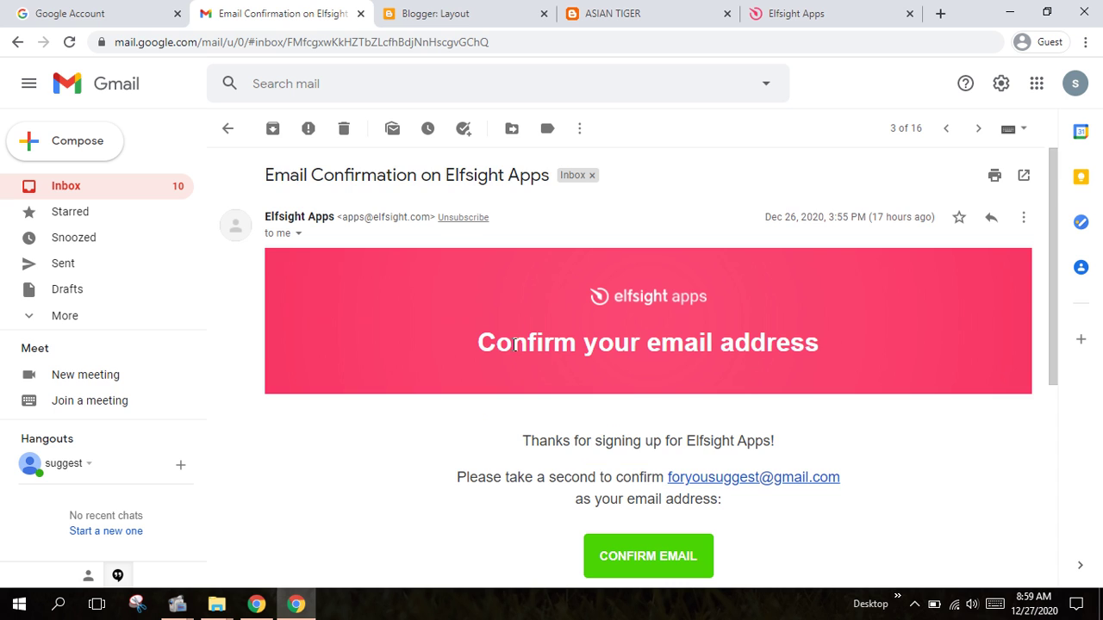
pyautogui.scroll(-1, 514, 345)
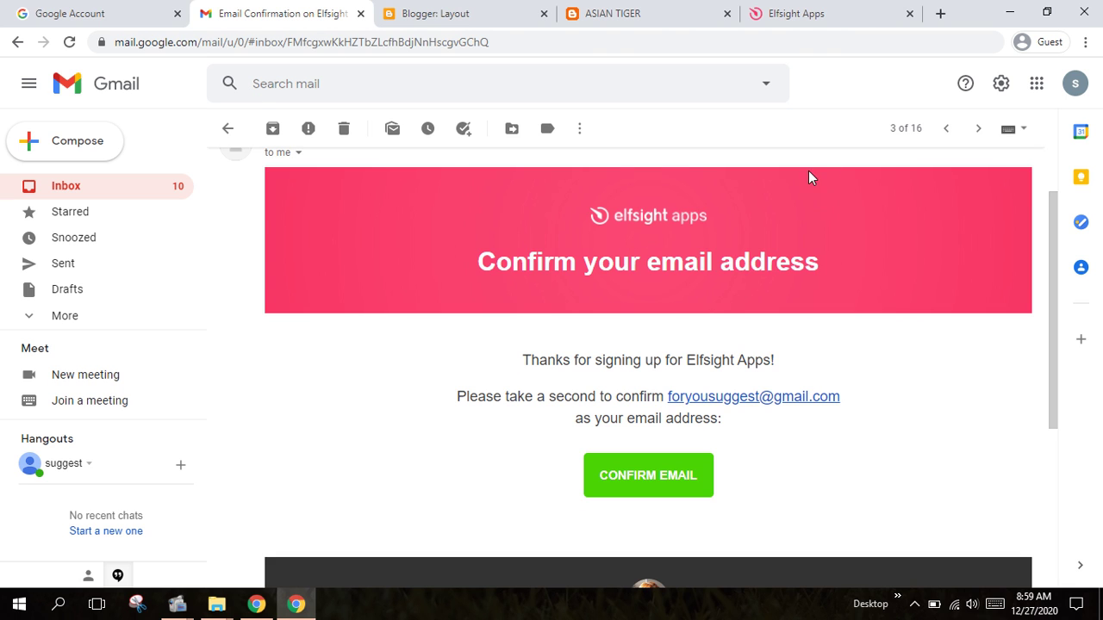
pyautogui.click(832, 12)
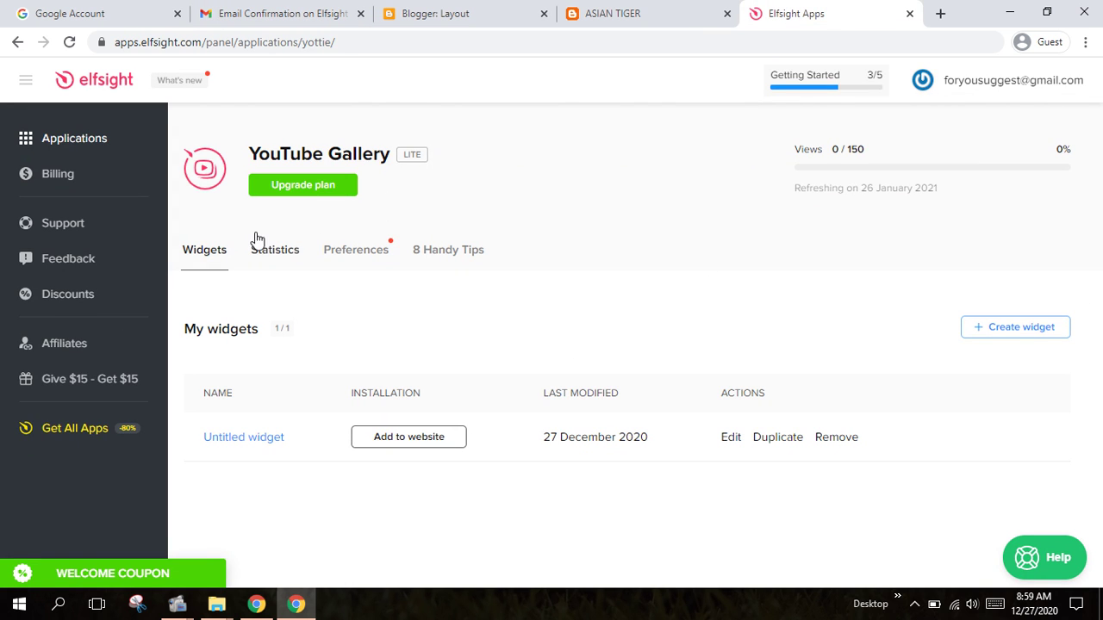
# - Open the applications overview and browse the Social category of the other available applications
pyautogui.click(50, 143)
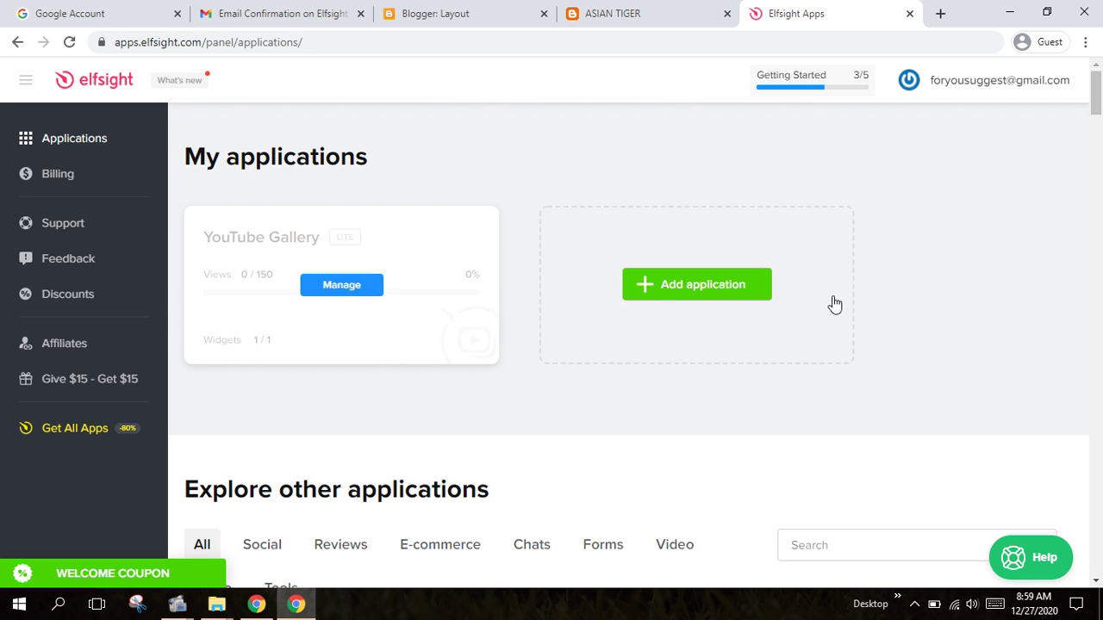
pyautogui.scroll(-1, 766, 295)
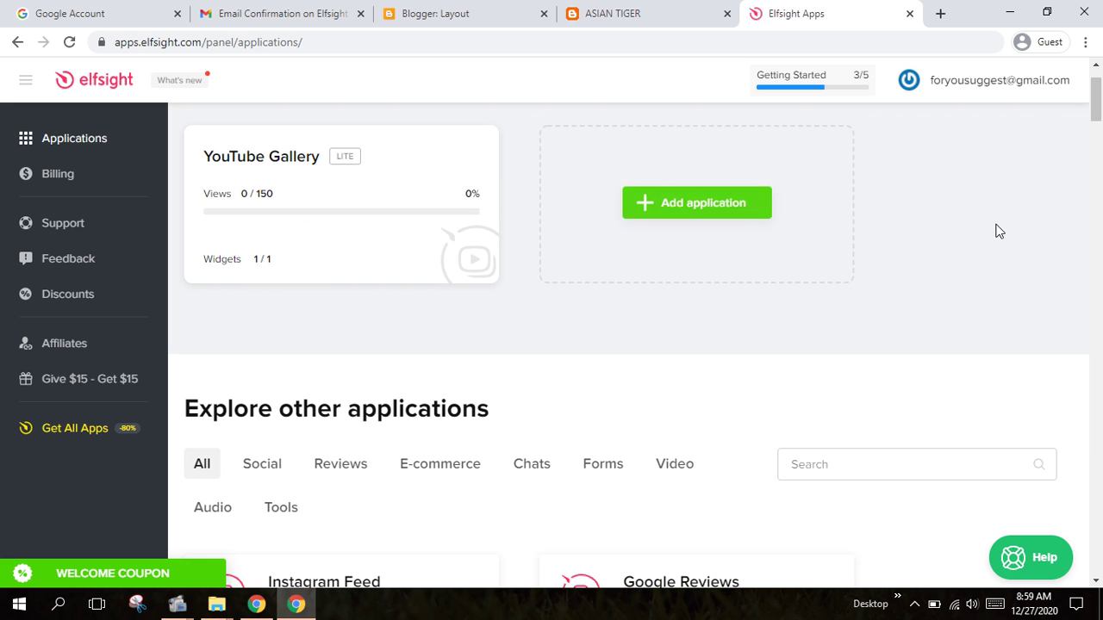
pyautogui.scroll(-1, 796, 248)
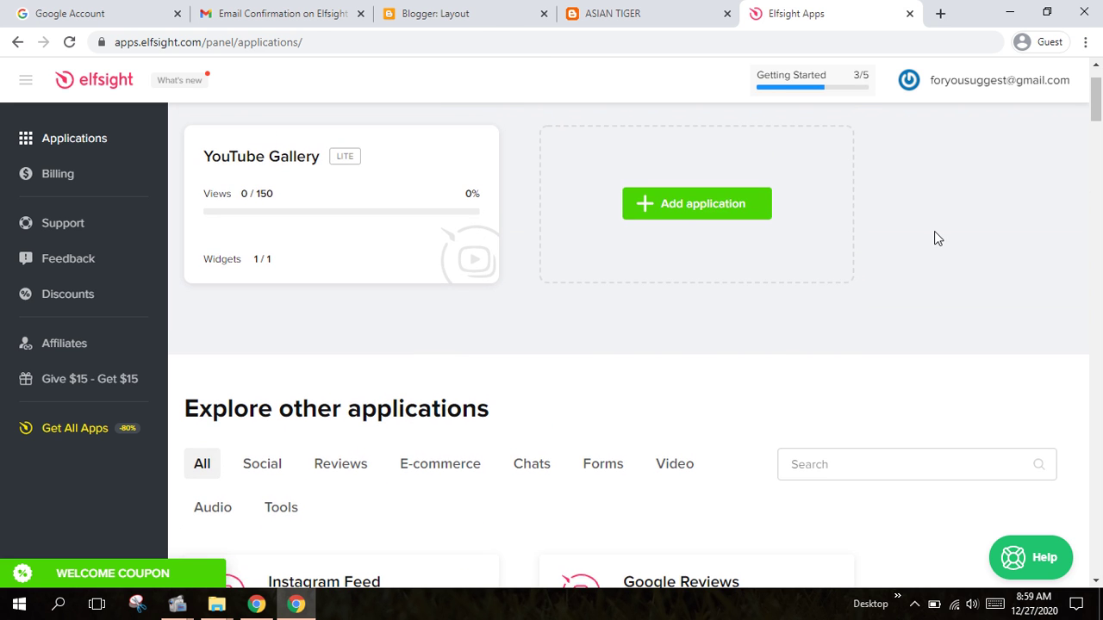
pyautogui.scroll(-1, 203, 302)
pyautogui.scroll(-1, 229, 273)
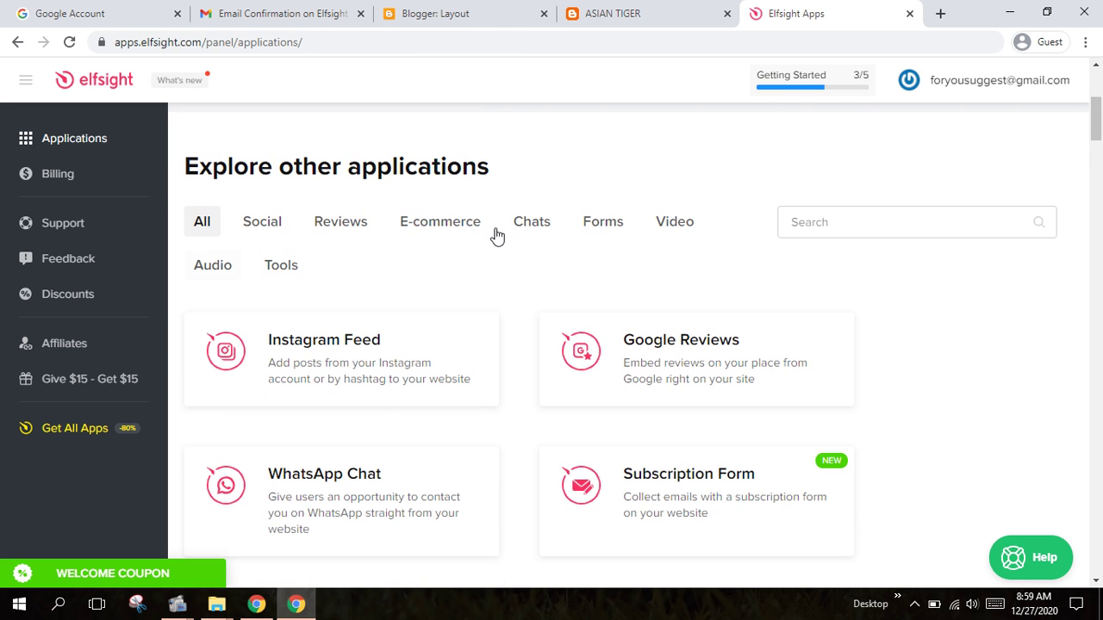
pyautogui.click(278, 233)
pyautogui.moveTo(831, 373)
pyautogui.scroll(-2, 861, 371)
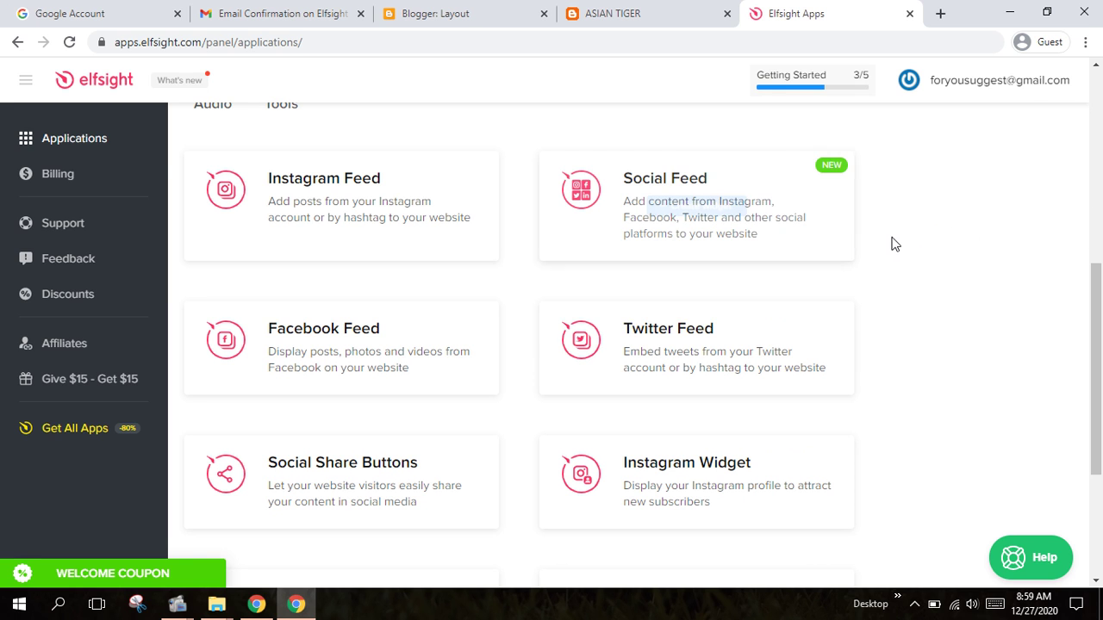
pyautogui.scroll(-1, 899, 283)
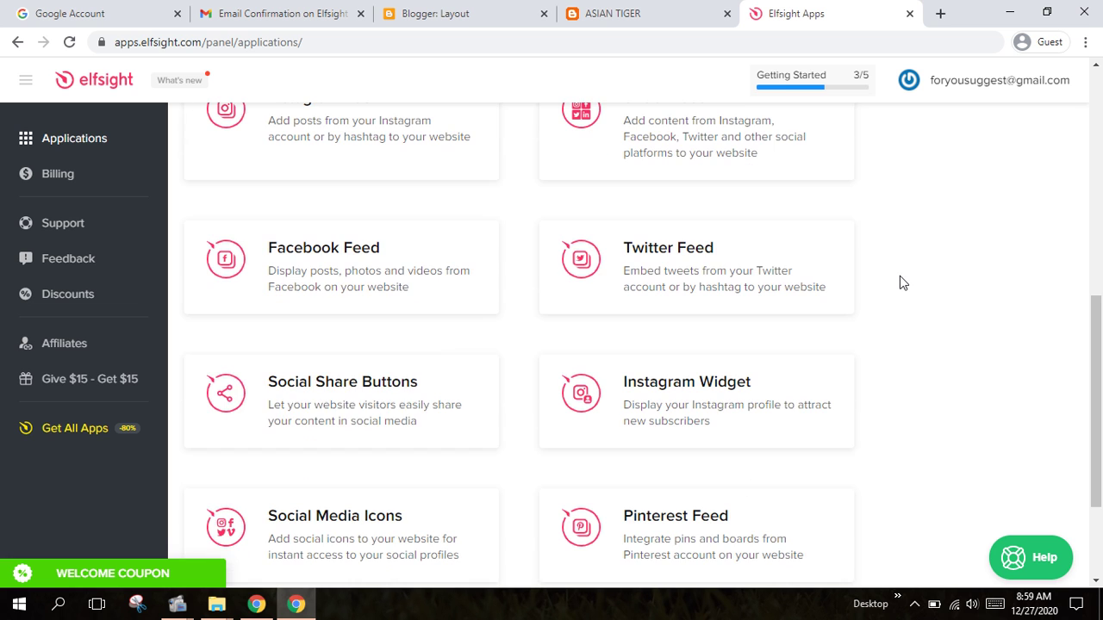
pyautogui.scroll(-2, 794, 481)
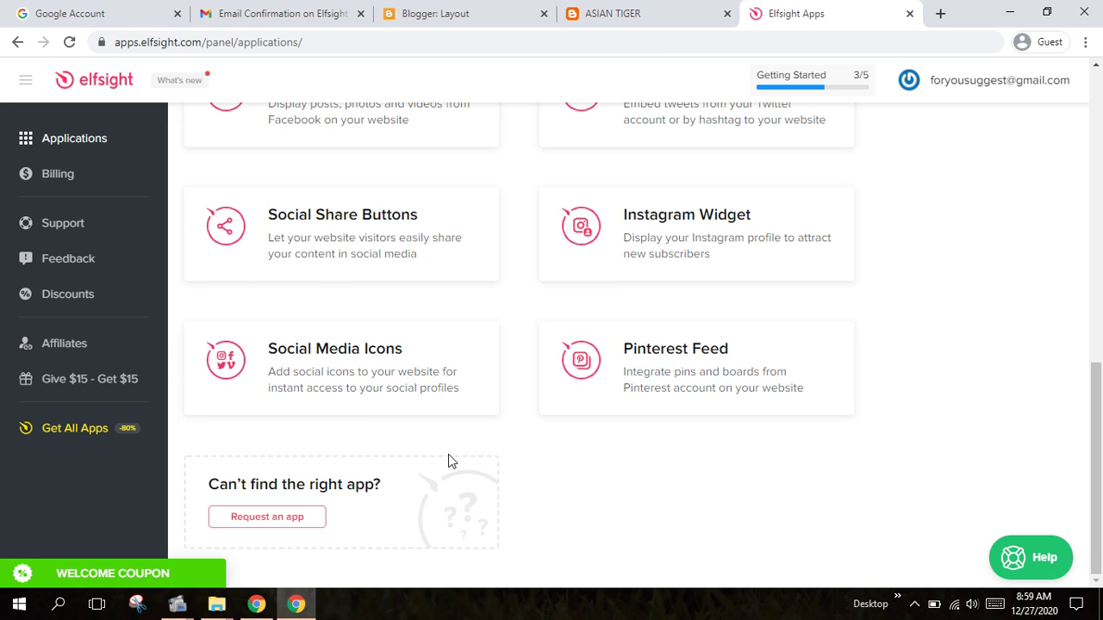
pyautogui.scroll(5, 890, 370)
pyautogui.scroll(2, 775, 354)
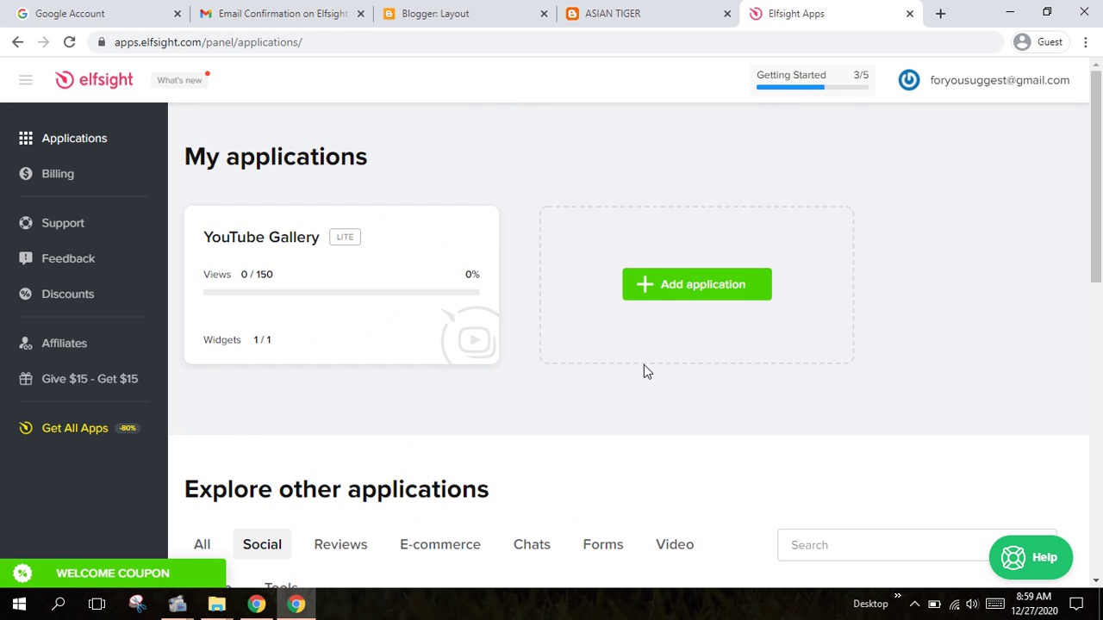
# - List all available applications and start creating a YouTube Gallery widget
pyautogui.scroll(-2, 645, 370)
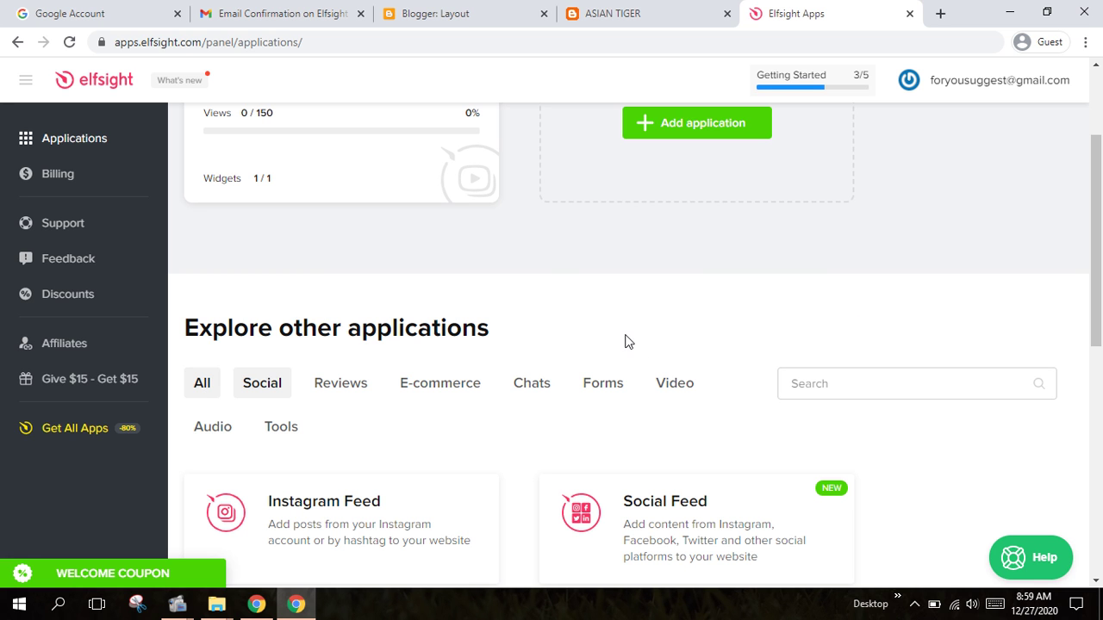
pyautogui.scroll(-5, 514, 518)
pyautogui.scroll(-3, 957, 465)
pyautogui.scroll(-2, 698, 468)
pyautogui.scroll(-3, 837, 394)
pyautogui.scroll(-3, 726, 419)
pyautogui.scroll(13, 758, 392)
pyautogui.scroll(-4, 741, 403)
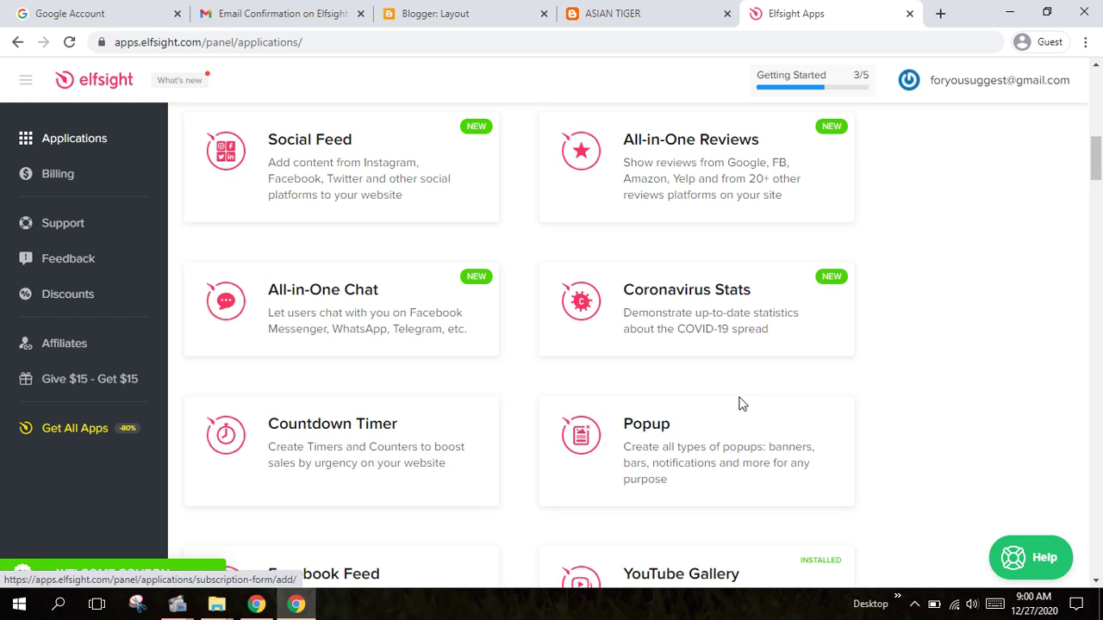
pyautogui.scroll(-3, 739, 403)
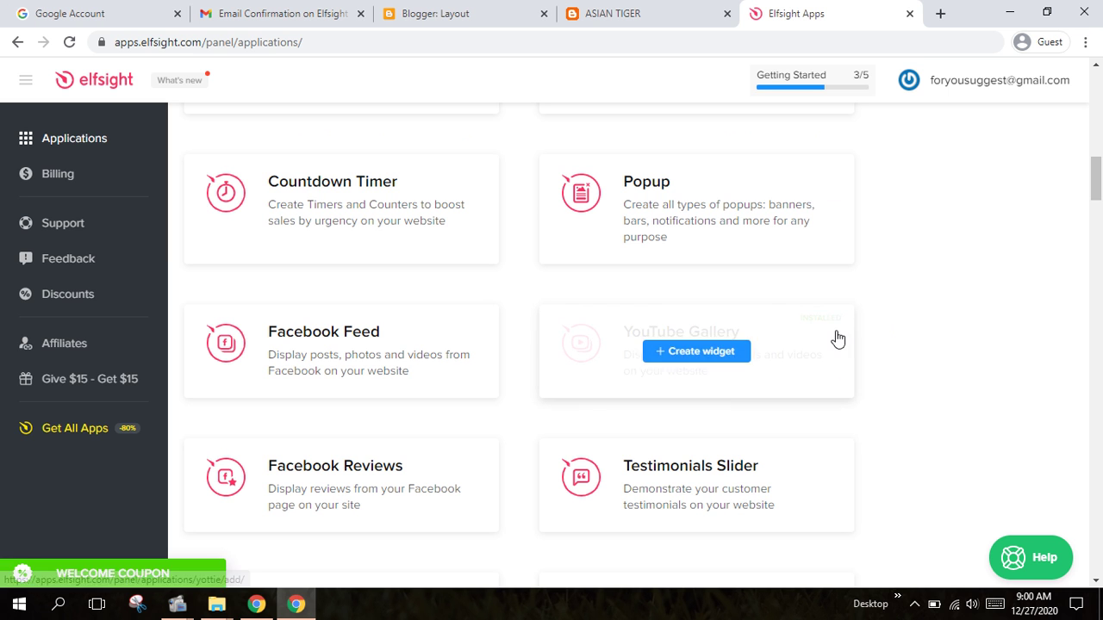
pyautogui.scroll(1, 806, 327)
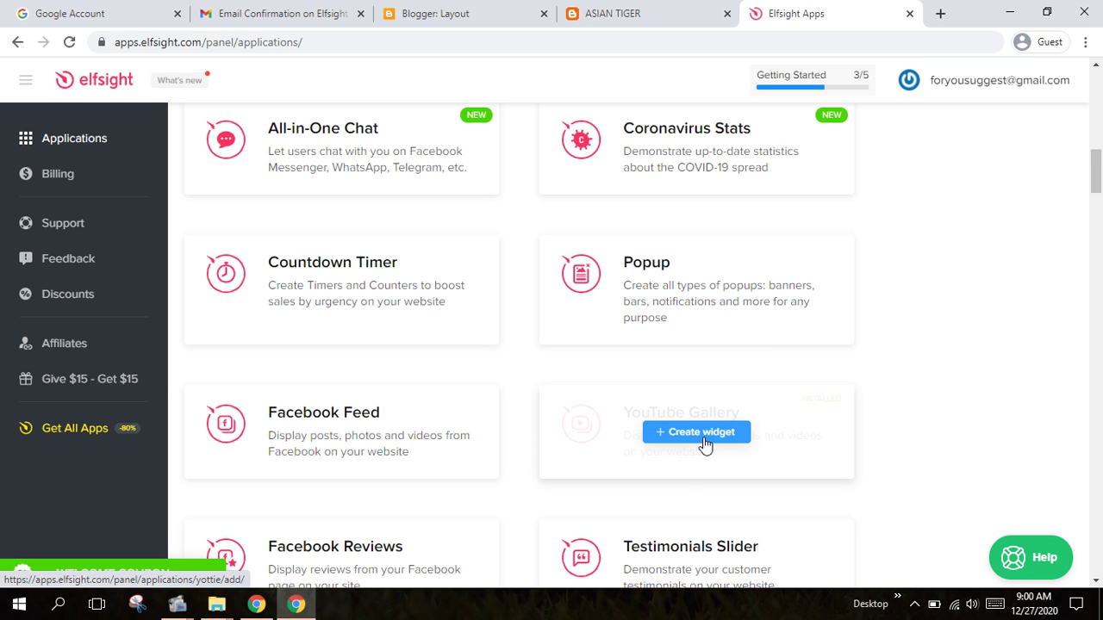
pyautogui.click(702, 432)
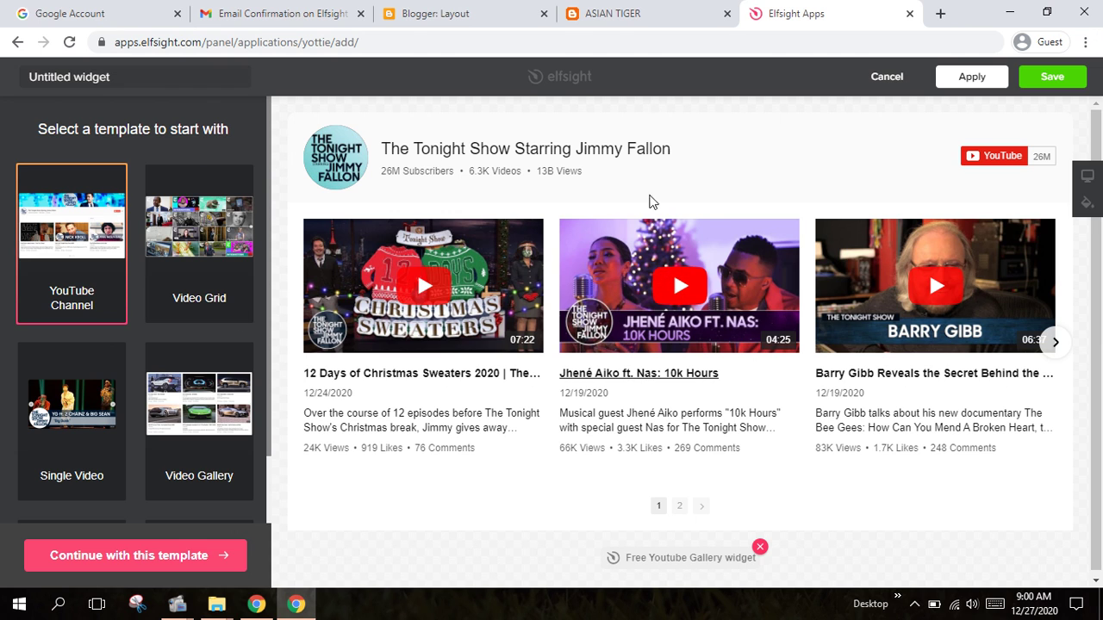
# - Look over the widget templates and continue with the YouTube Channel template
pyautogui.scroll(-1, 158, 415)
pyautogui.scroll(-1, 158, 414)
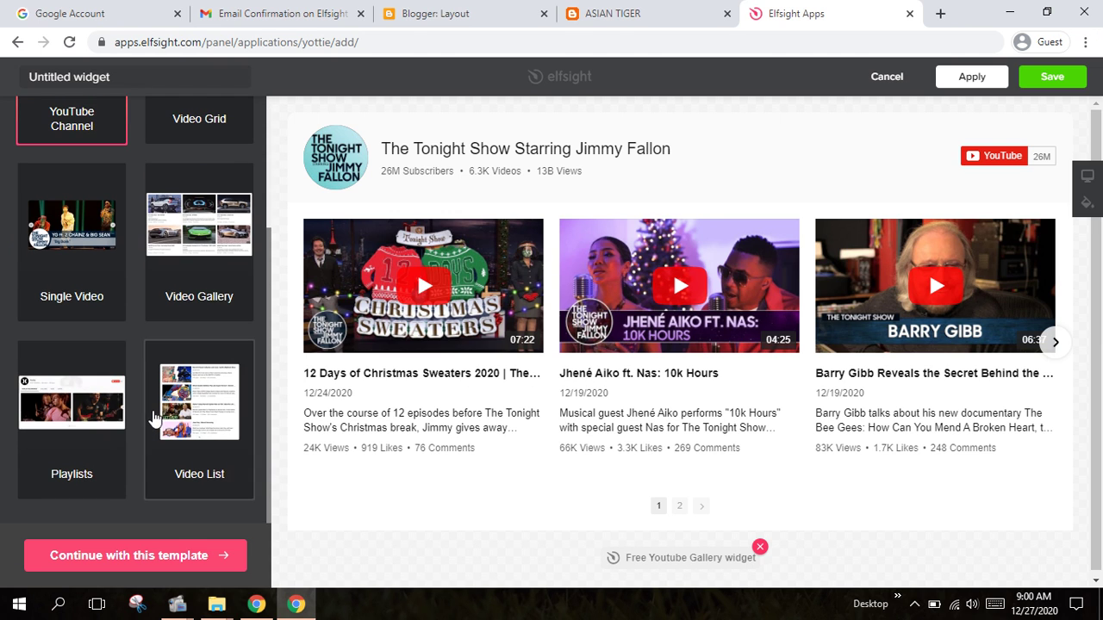
pyautogui.scroll(2, 153, 445)
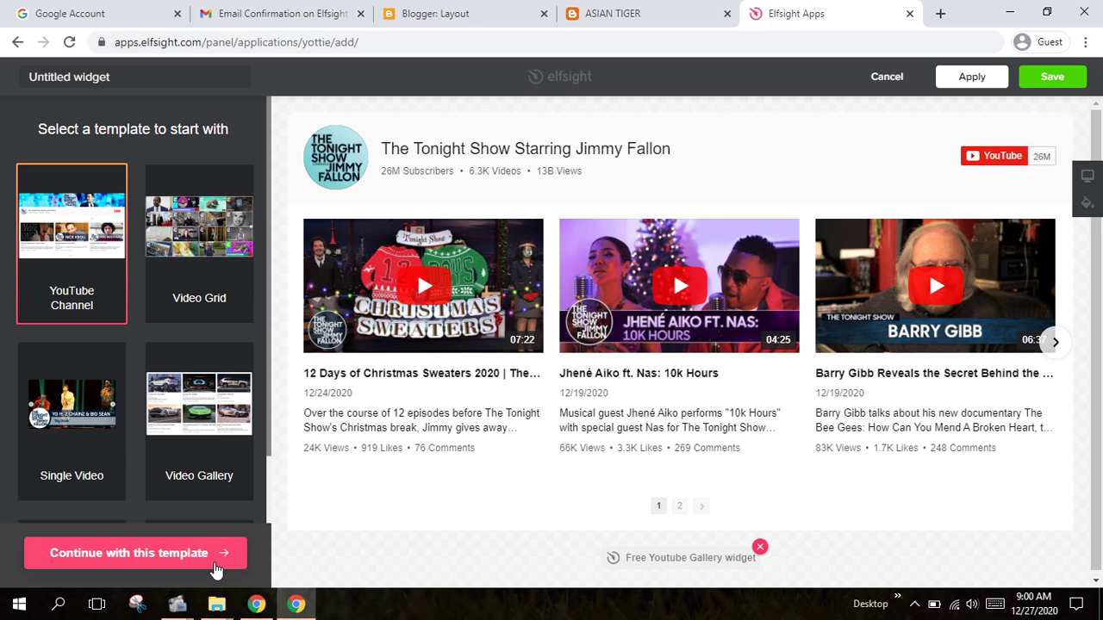
pyautogui.click(218, 562)
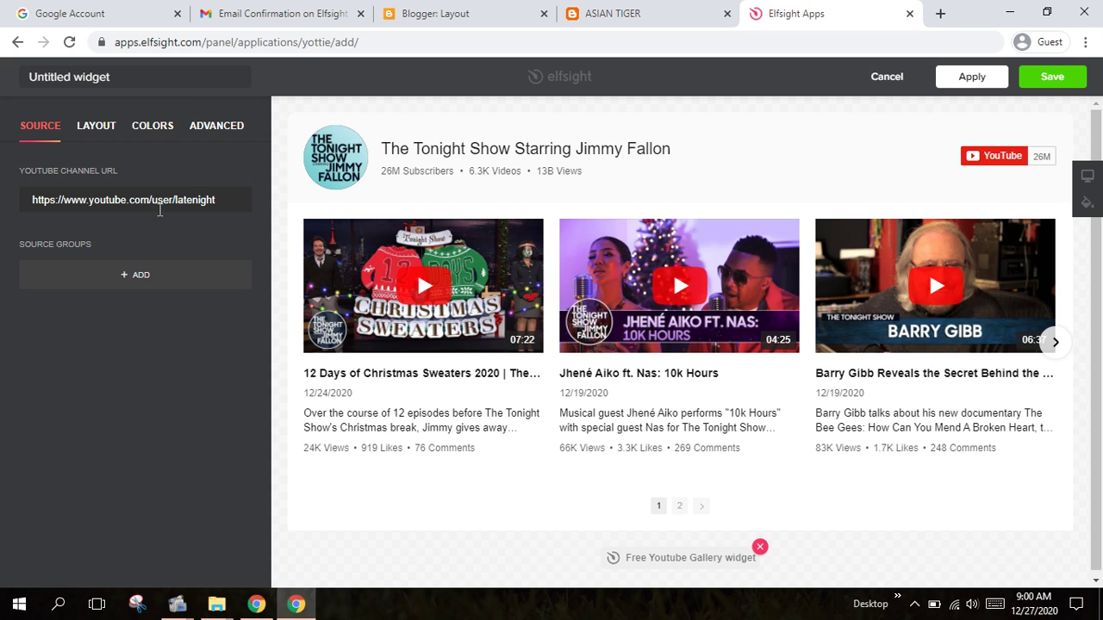
# - Clear the widget's YouTube channel URL and copy the Suggest for you channel's address from YouTube in the other Chrome window
pyautogui.moveTo(223, 196); pyautogui.dragTo(19, 185)
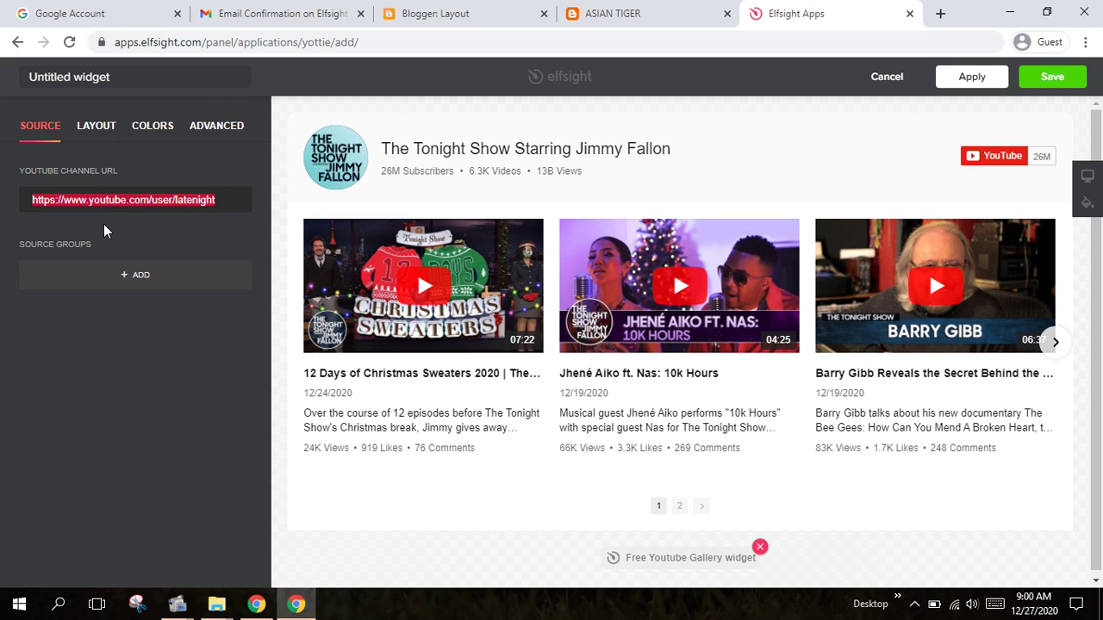
pyautogui.press('BackSpace')
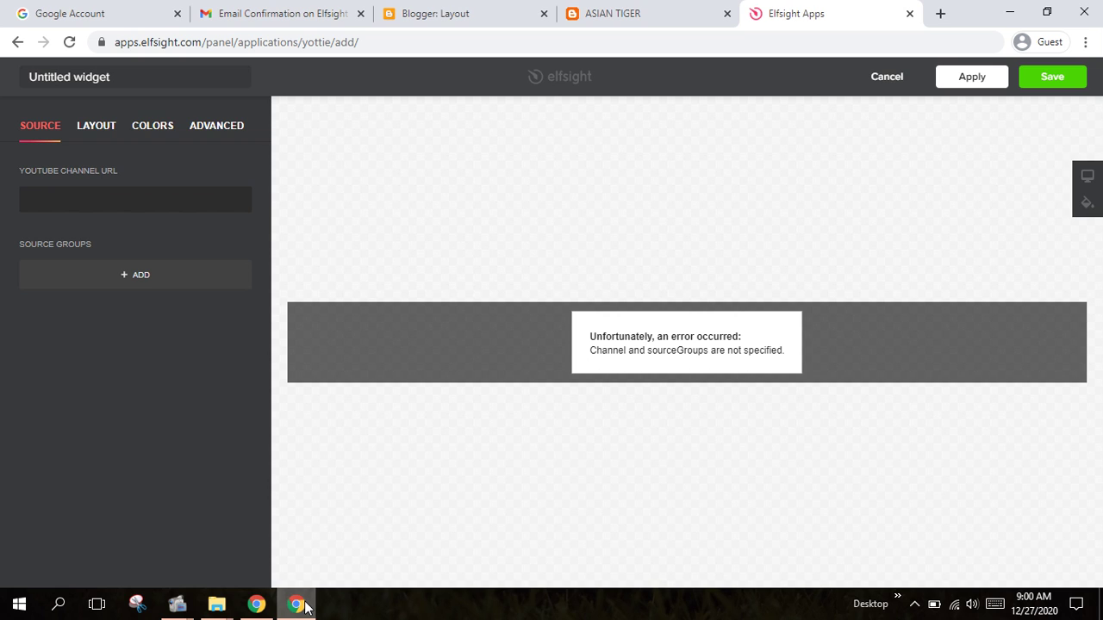
pyautogui.click(303, 607)
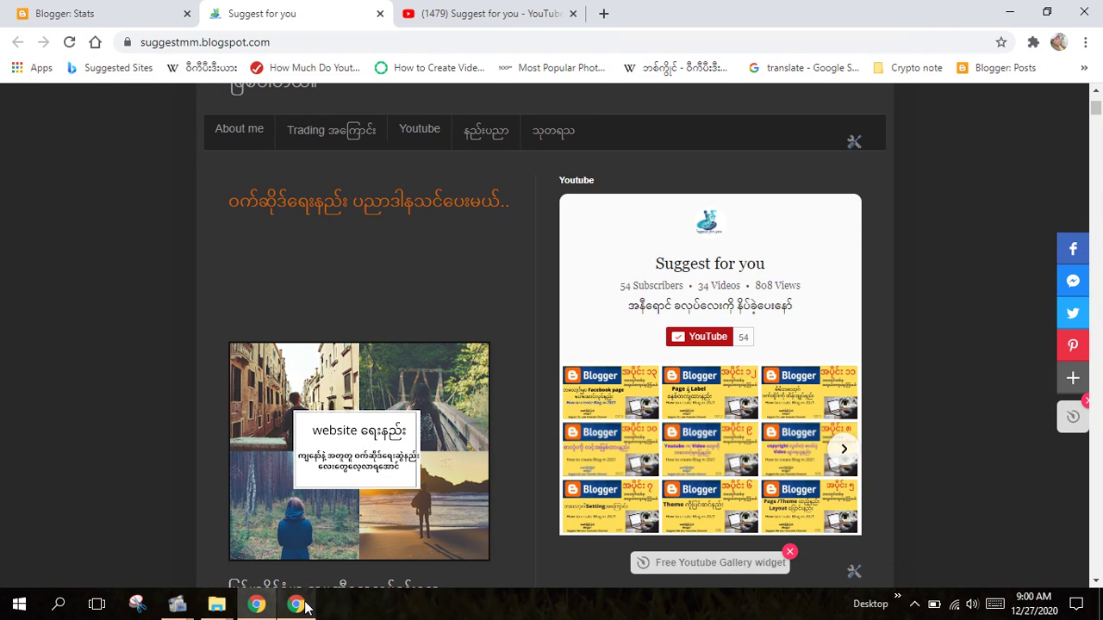
pyautogui.click(491, 12)
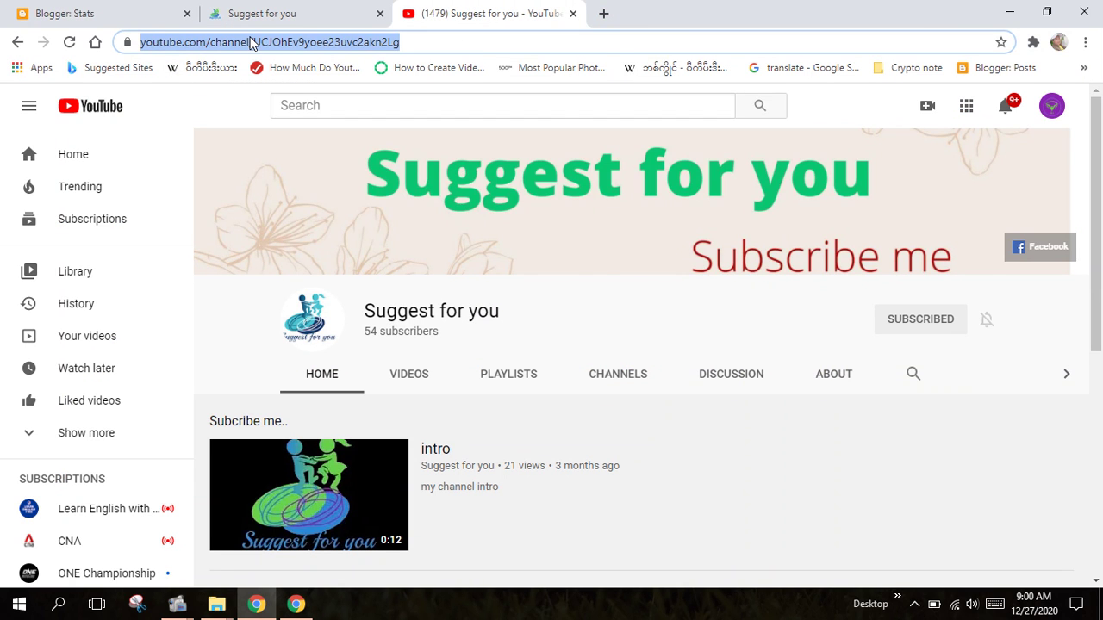
pyautogui.rightClick(250, 43)
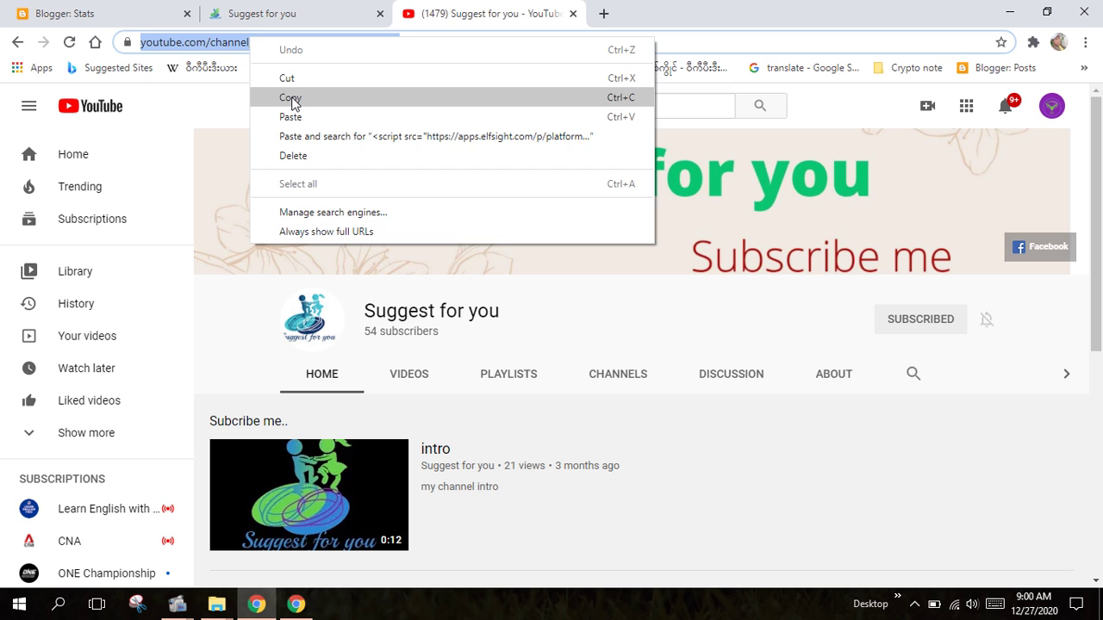
pyautogui.click(290, 97)
# - Return to the Elfsight widget editor and paste the copied channel address as the YouTube channel URL
pyautogui.click(216, 604)
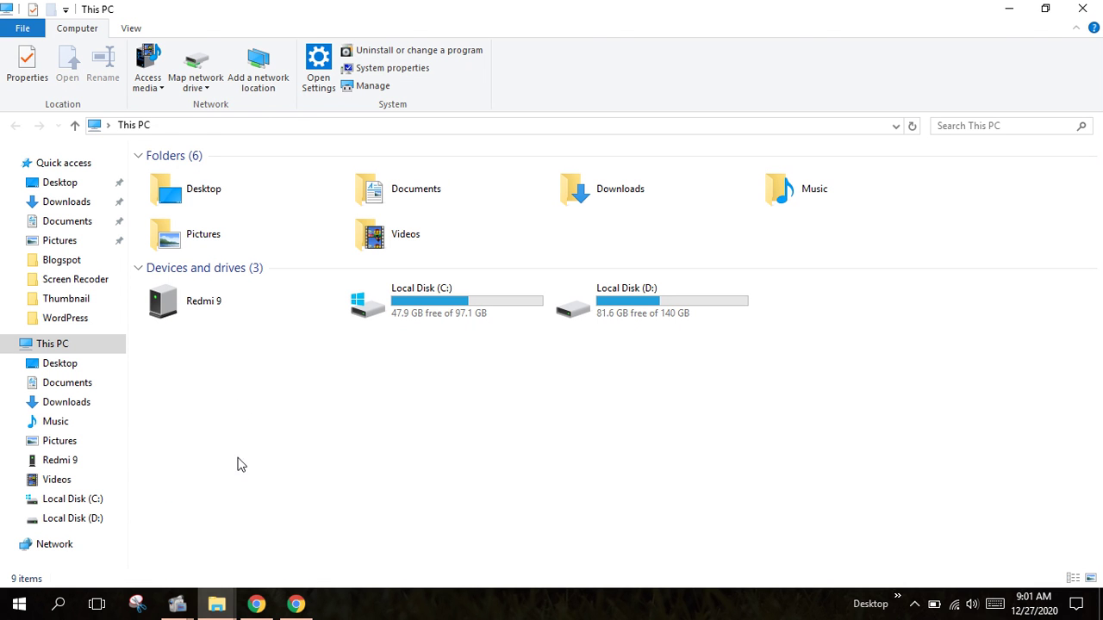
pyautogui.click(293, 605)
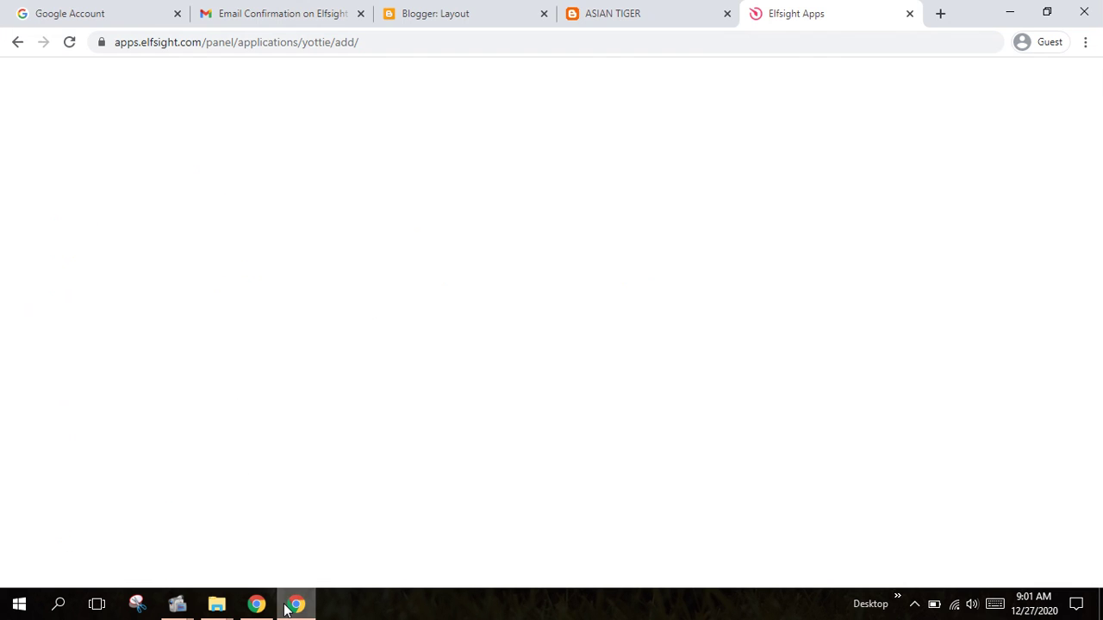
pyautogui.rightClick(134, 193)
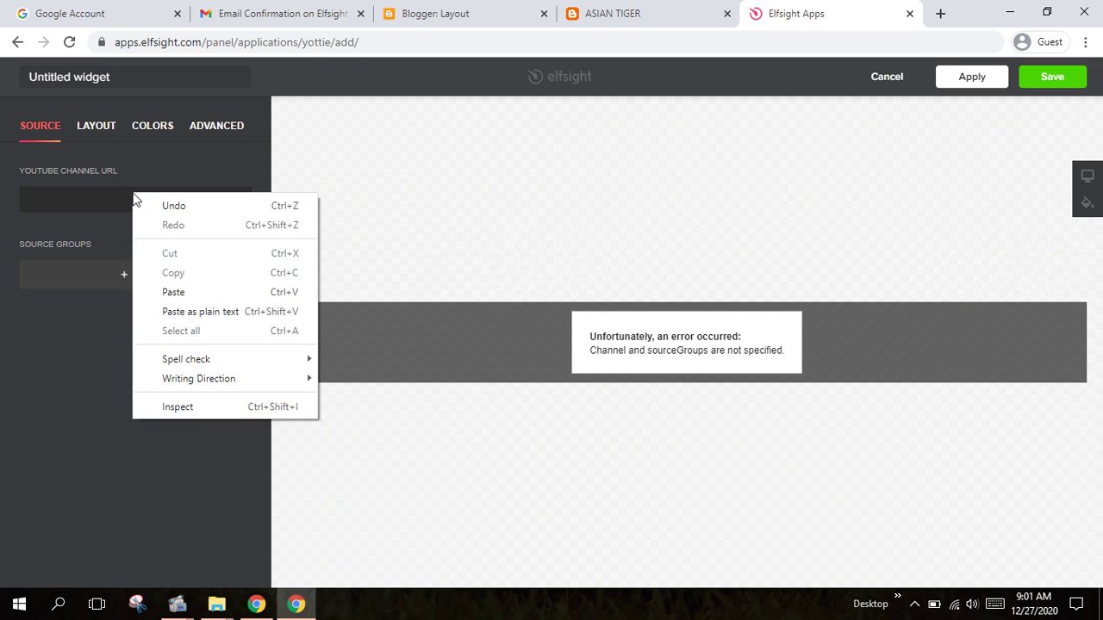
pyautogui.click(186, 292)
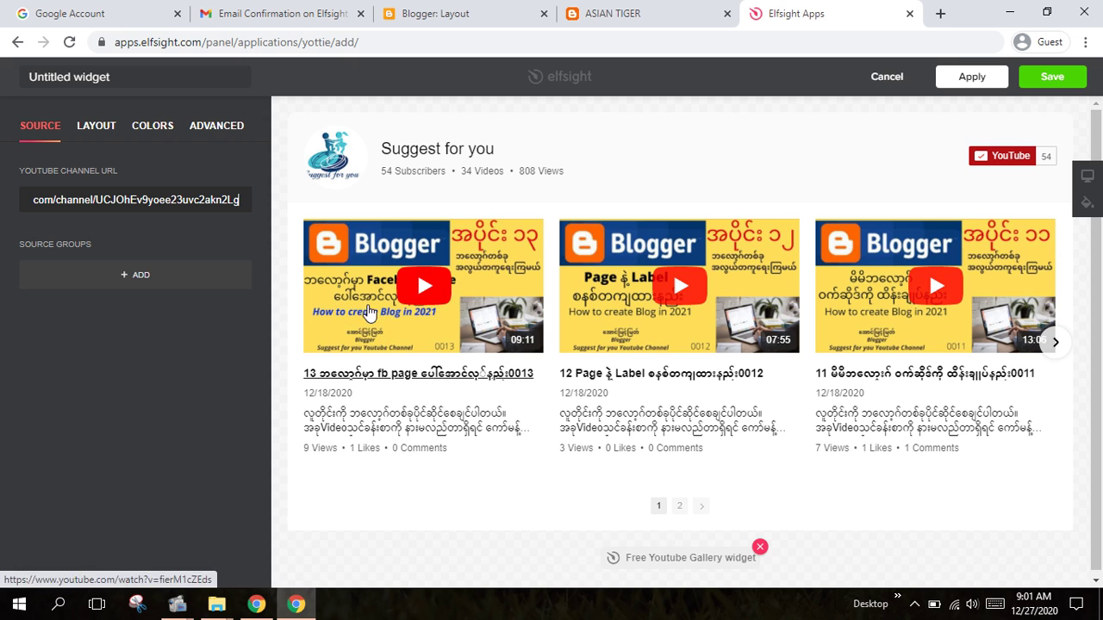
# - Open the widget's header layout settings and try the header with the logo hidden, restoring the logo
pyautogui.click(84, 138)
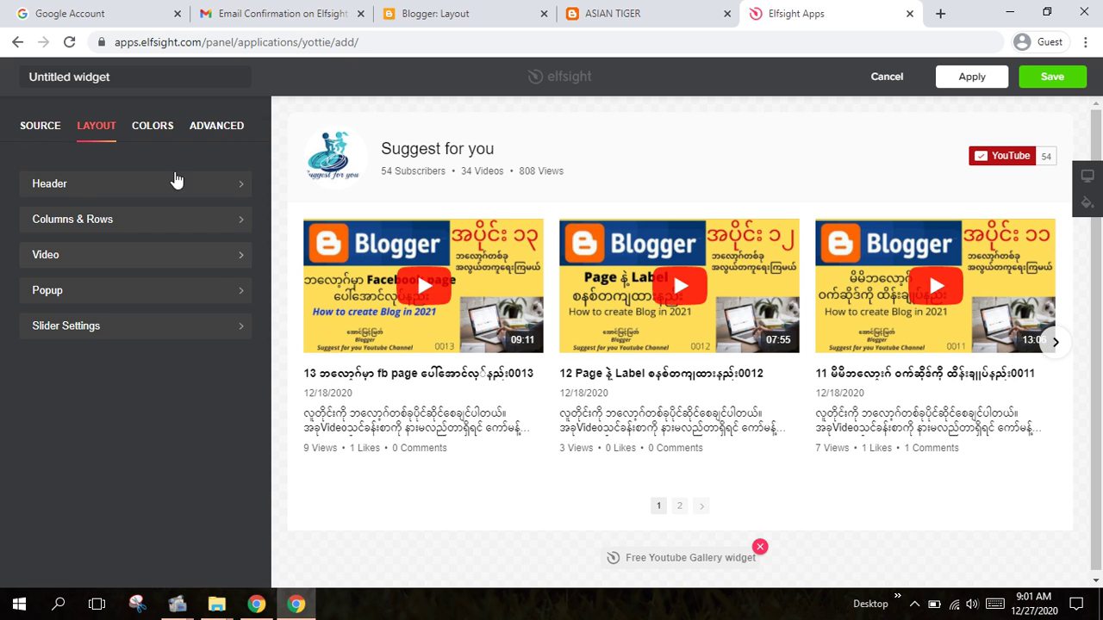
pyautogui.click(242, 188)
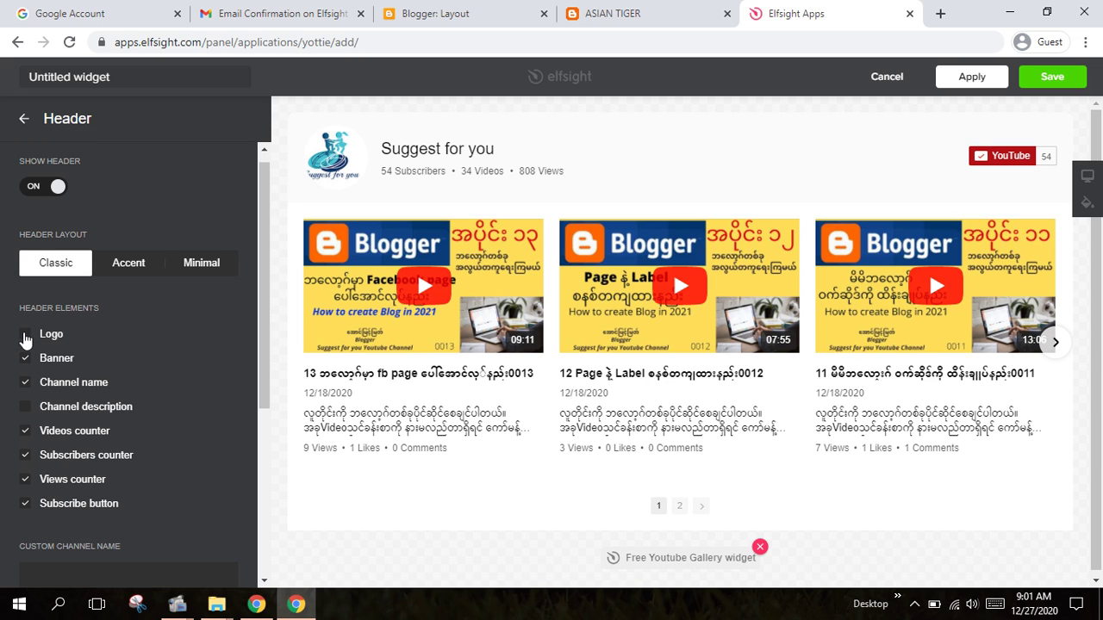
pyautogui.click(25, 334)
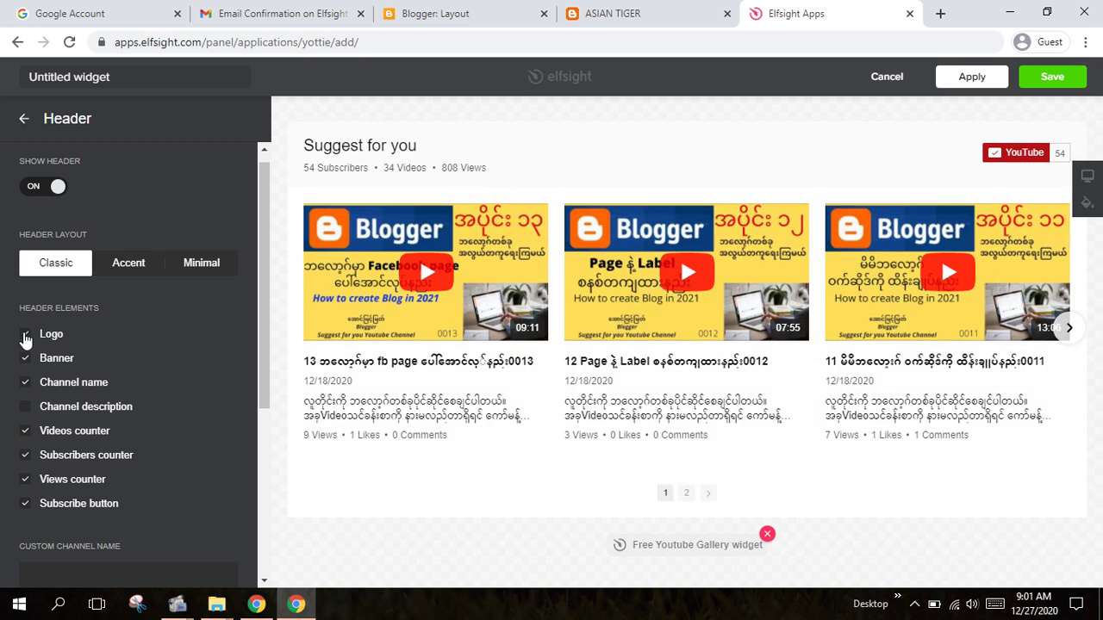
pyautogui.click(25, 336)
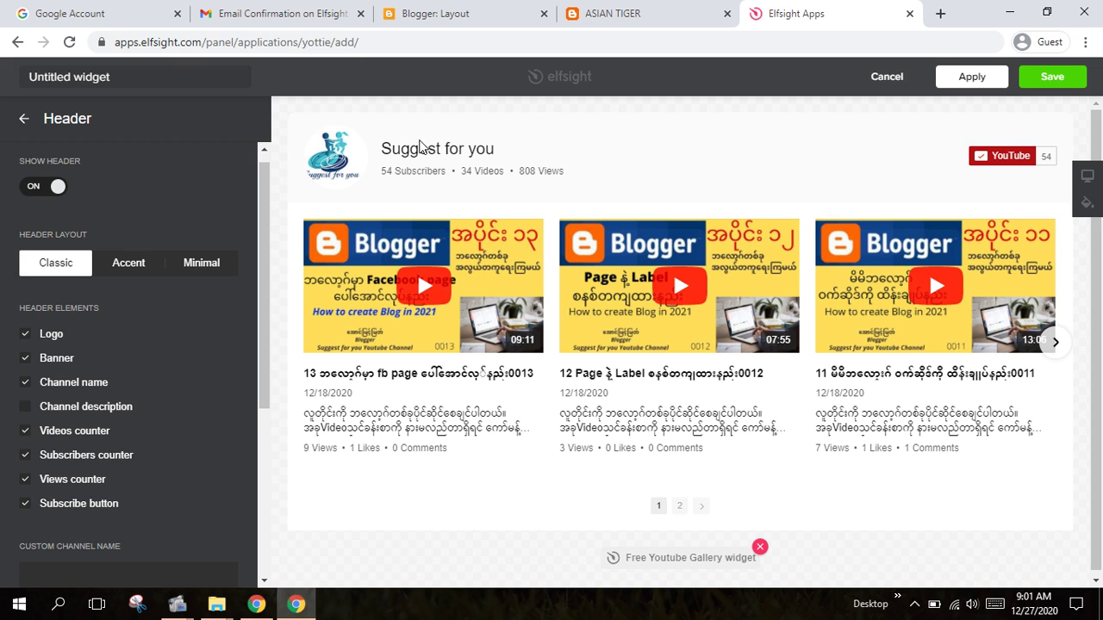
# - Show the channel description in the widget header and look through the remaining header options
pyautogui.click(26, 407)
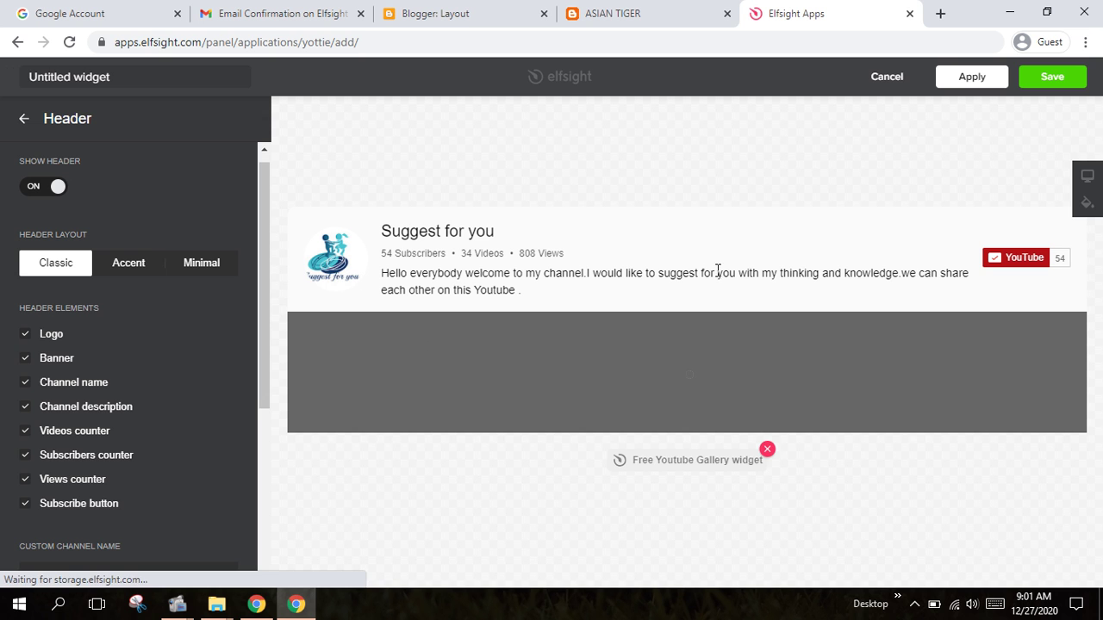
pyautogui.scroll(-2, 159, 410)
pyautogui.scroll(2, 159, 410)
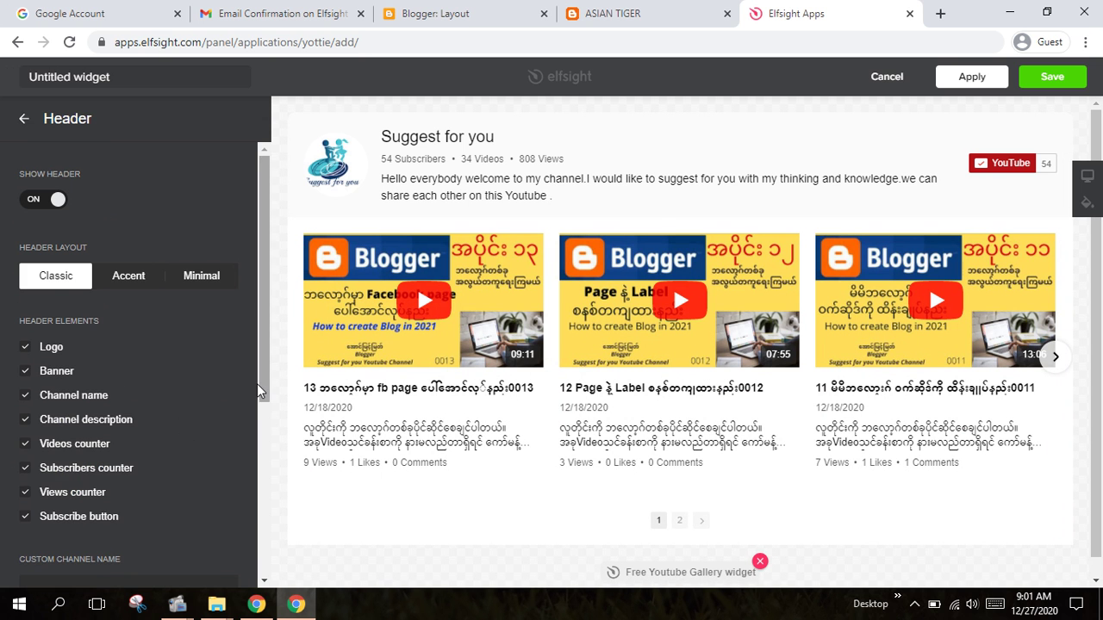
pyautogui.scroll(-4, 231, 422)
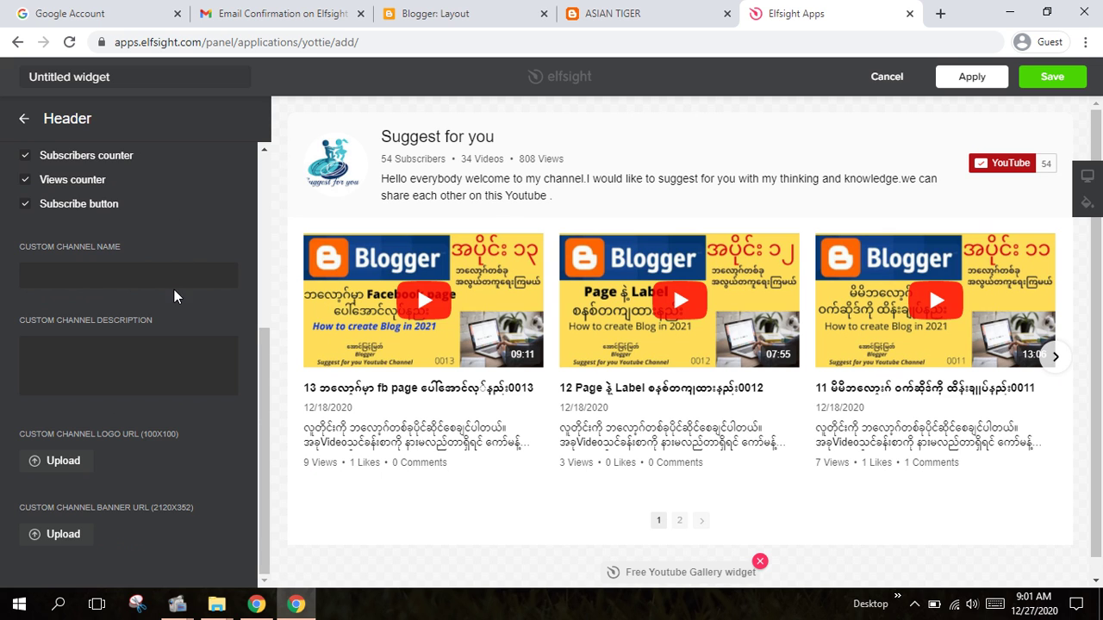
pyautogui.scroll(4, 174, 297)
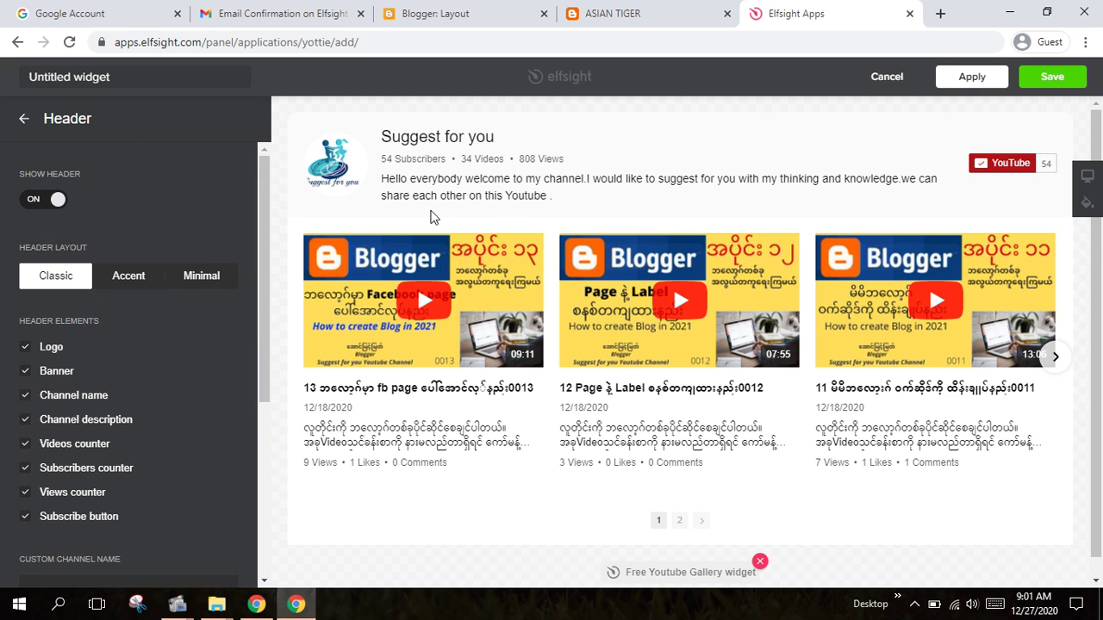
# - Apply the widget changes and copy the widget's installation code for adding it to a website
pyautogui.click(971, 79)
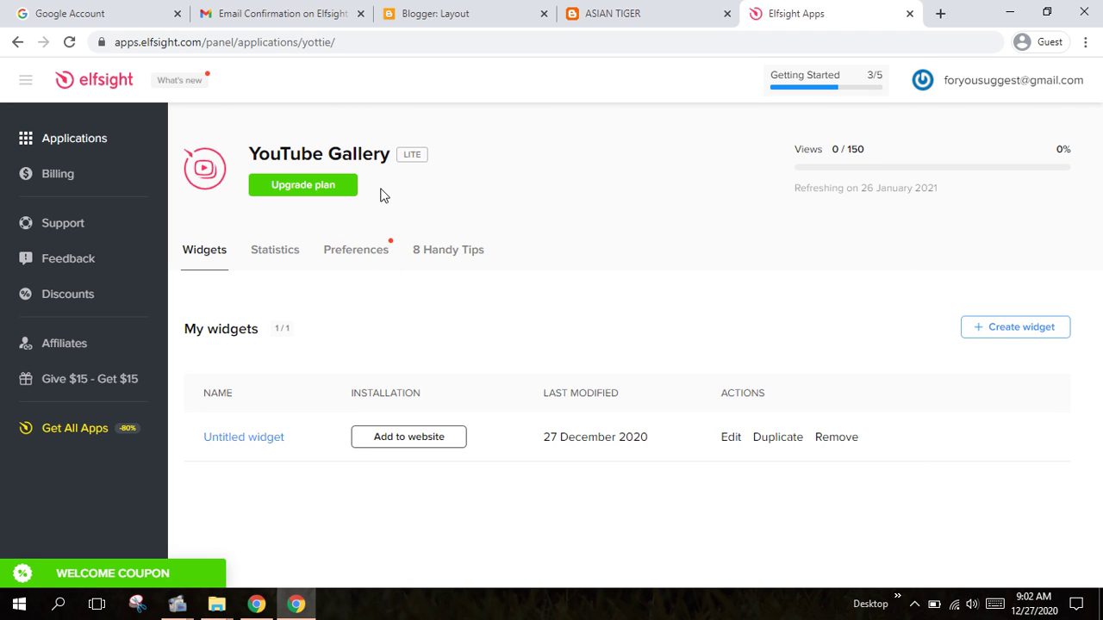
pyautogui.click(438, 443)
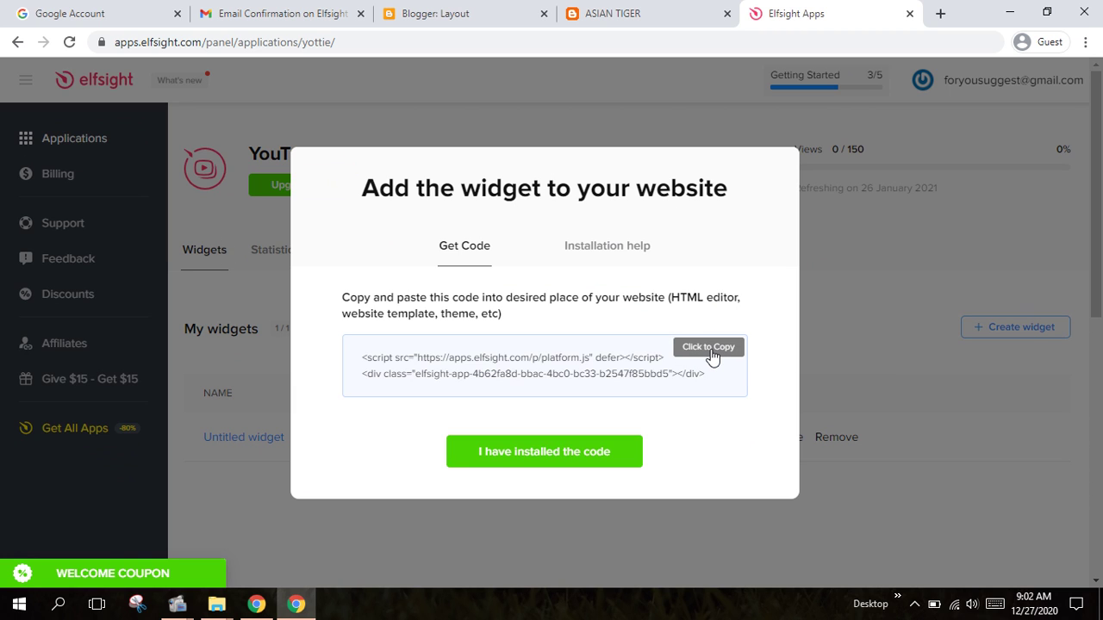
pyautogui.click(708, 348)
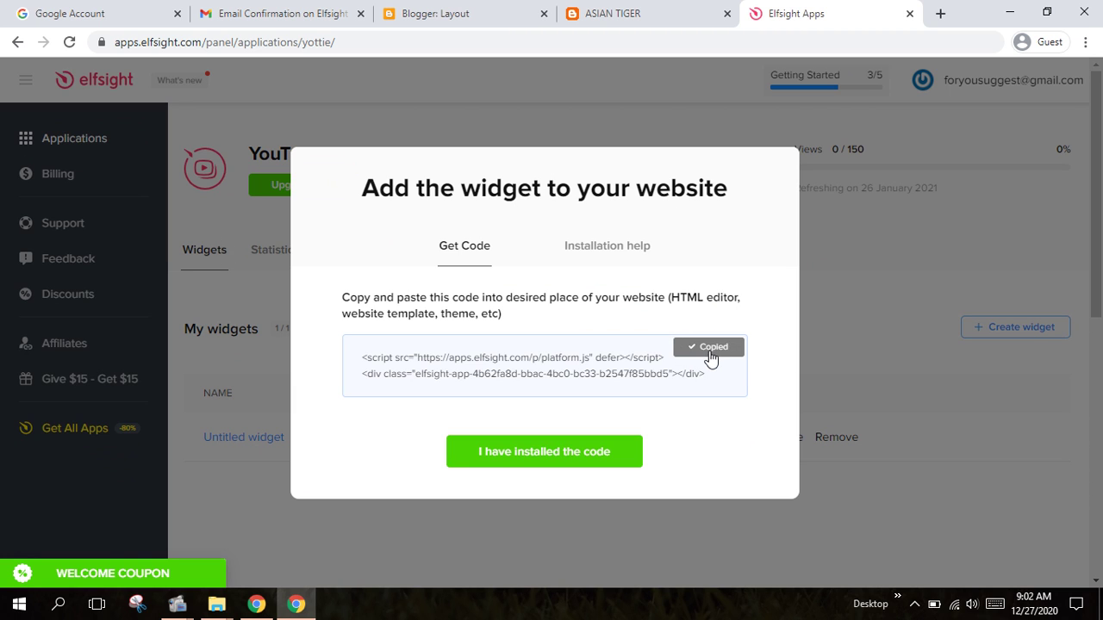
# - Look over the live ASIAN TIGER blog and reload its layout page in Blogger
pyautogui.click(671, 14)
pyautogui.scroll(-5, 650, 414)
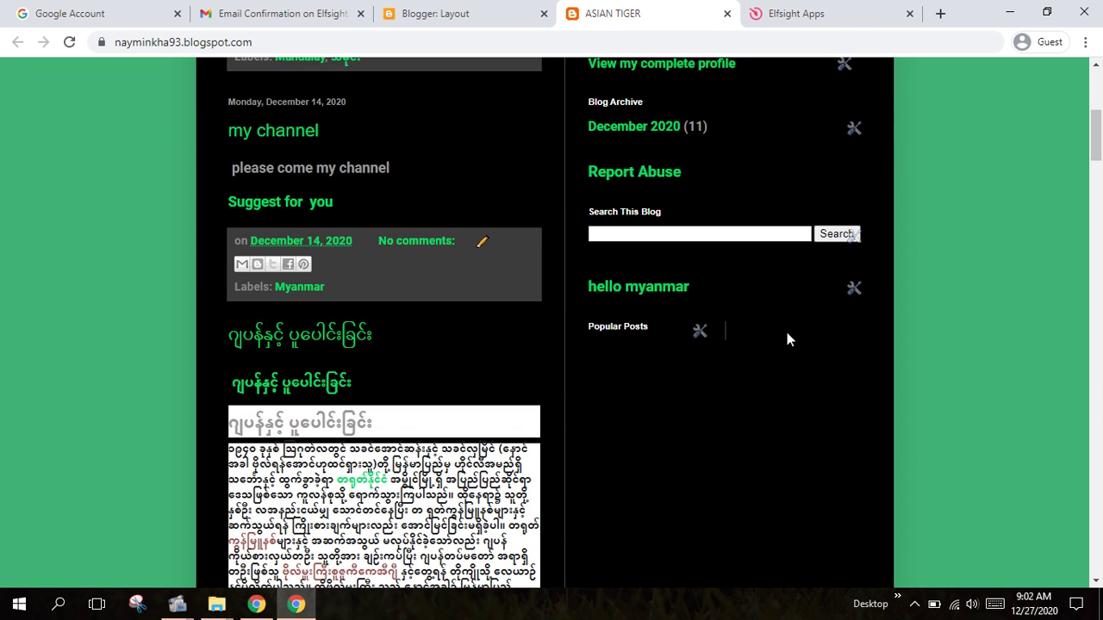
pyautogui.scroll(-3, 783, 336)
pyautogui.scroll(8, 779, 346)
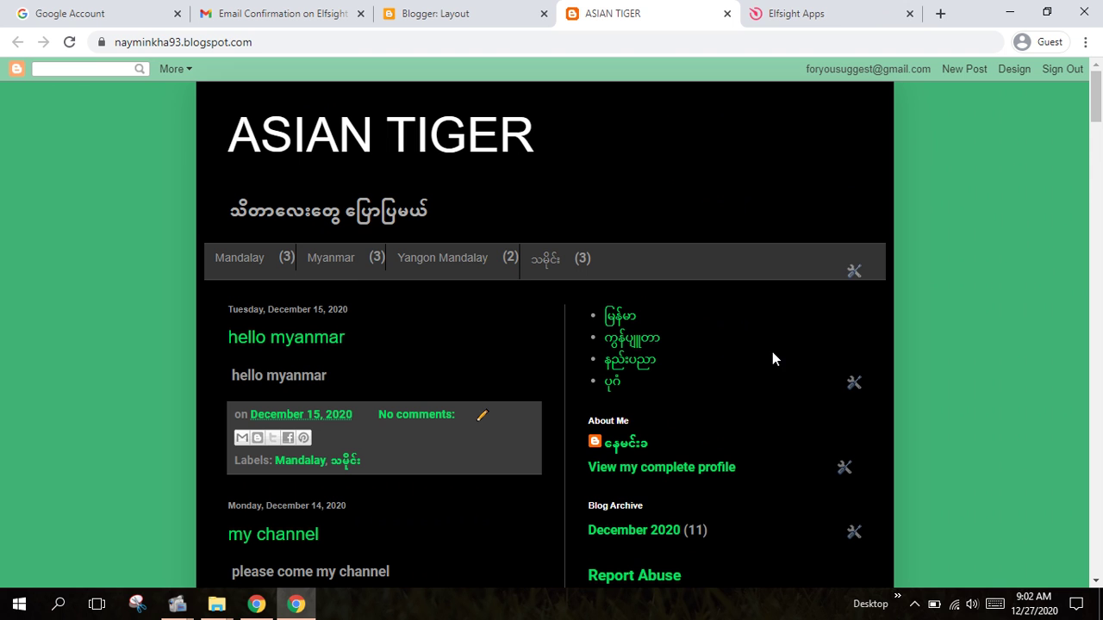
pyautogui.click(459, 9)
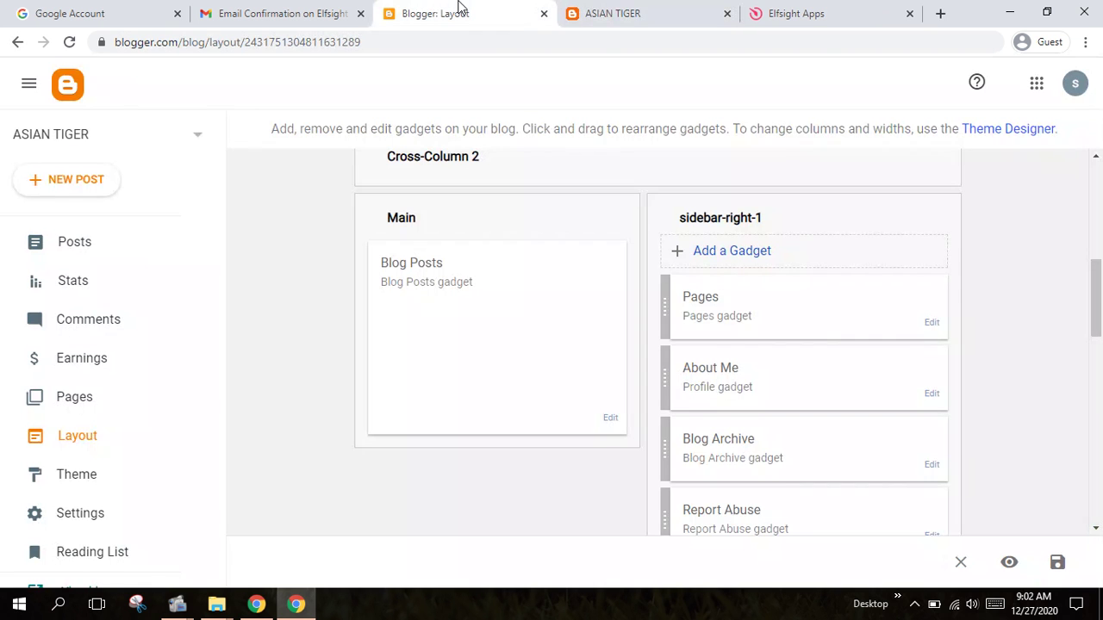
pyautogui.scroll(-2, 110, 370)
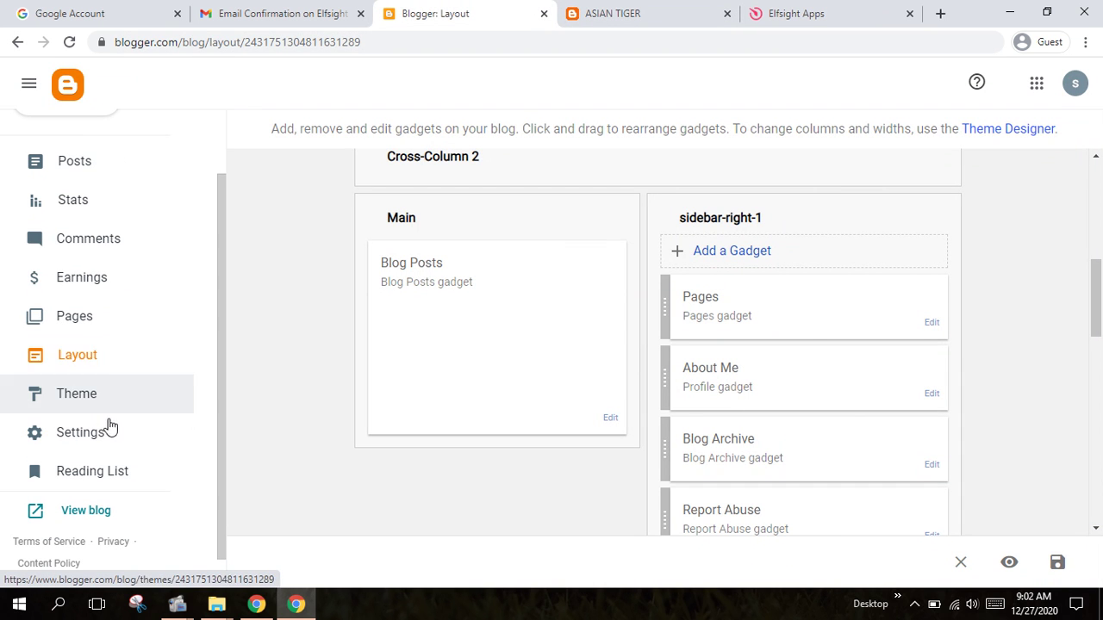
pyautogui.click(106, 367)
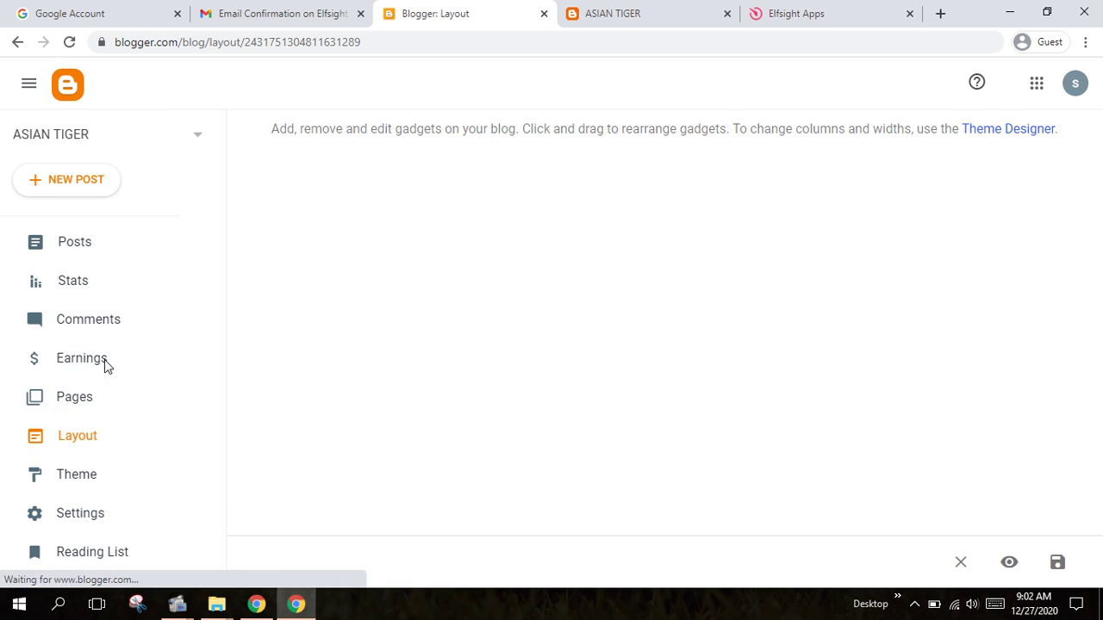
pyautogui.scroll(-3, 201, 403)
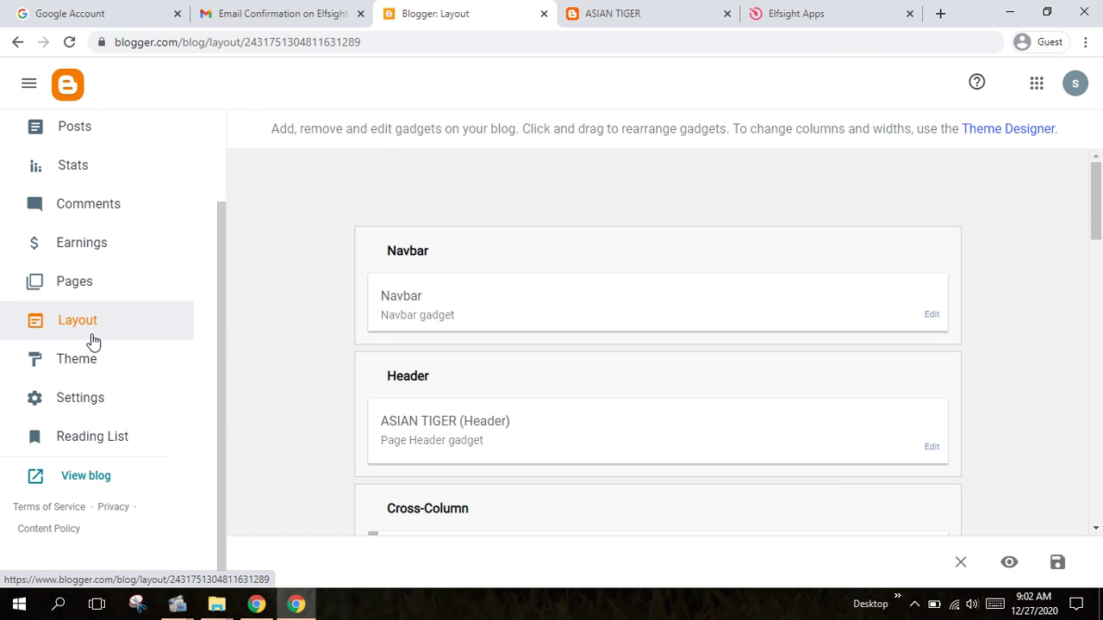
# - Add an HTML/JavaScript gadget titled Youtube to the sidebar-right-1 section of the blog layout
pyautogui.scroll(-5, 861, 466)
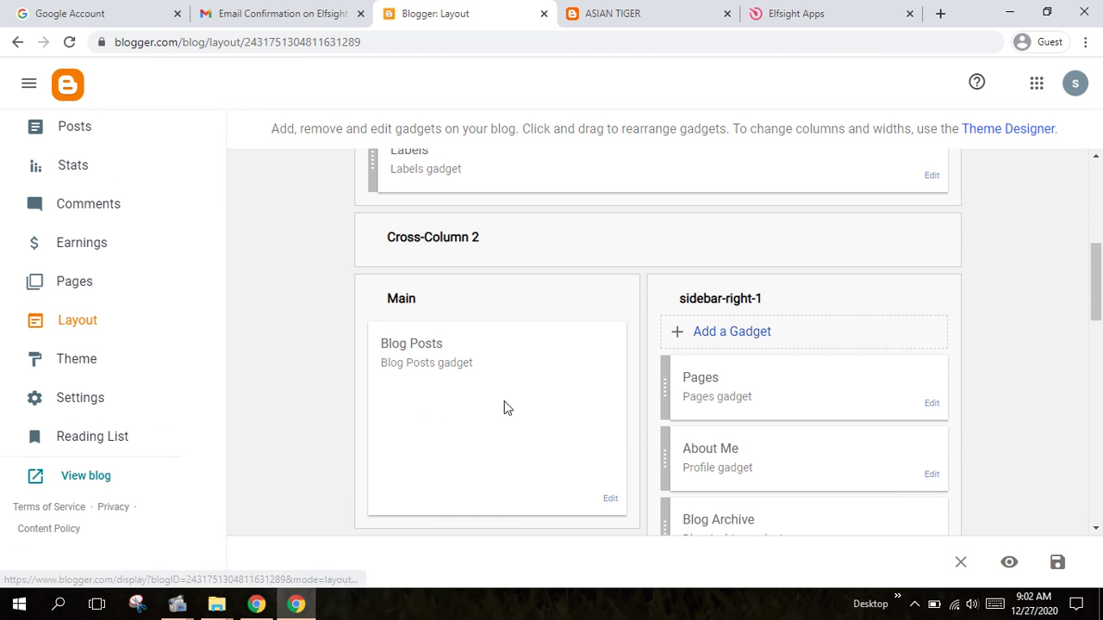
pyautogui.click(702, 336)
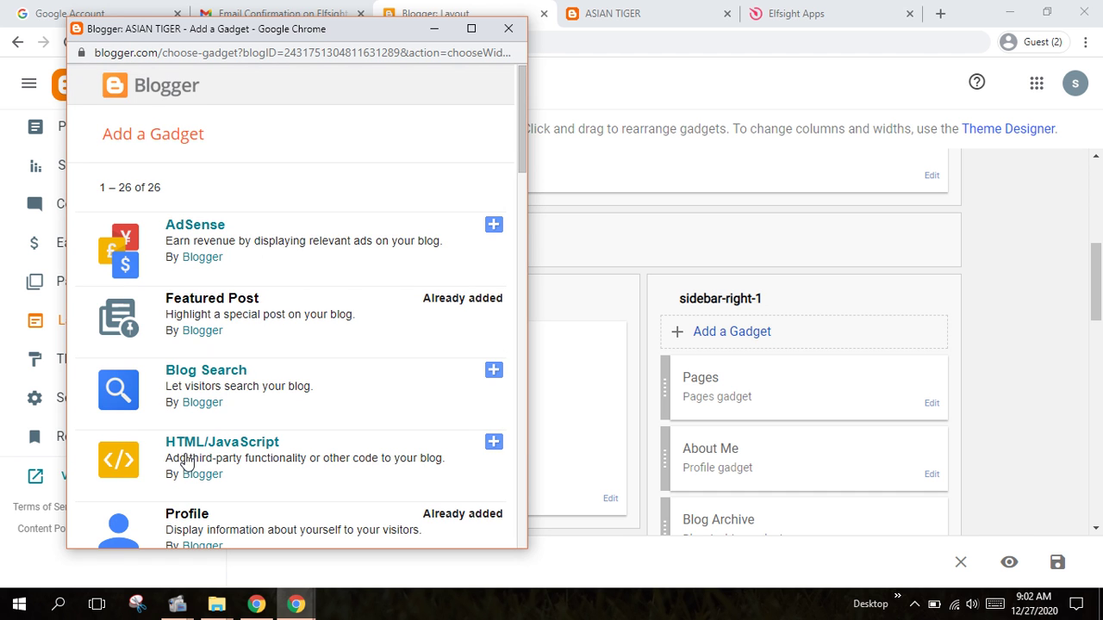
pyautogui.scroll(-1, 256, 433)
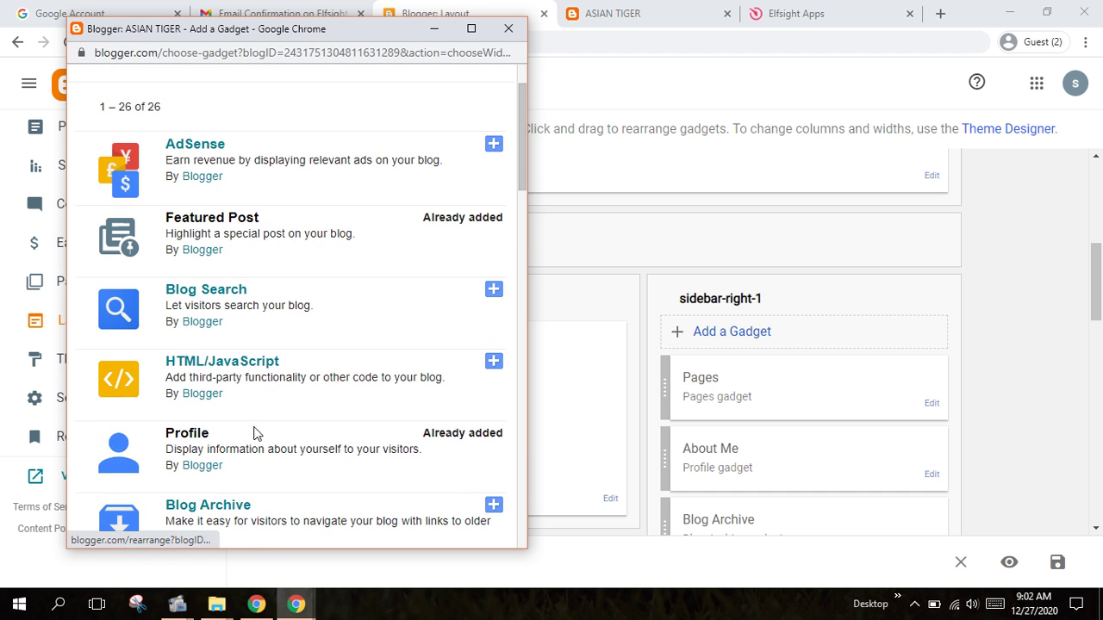
pyautogui.click(493, 363)
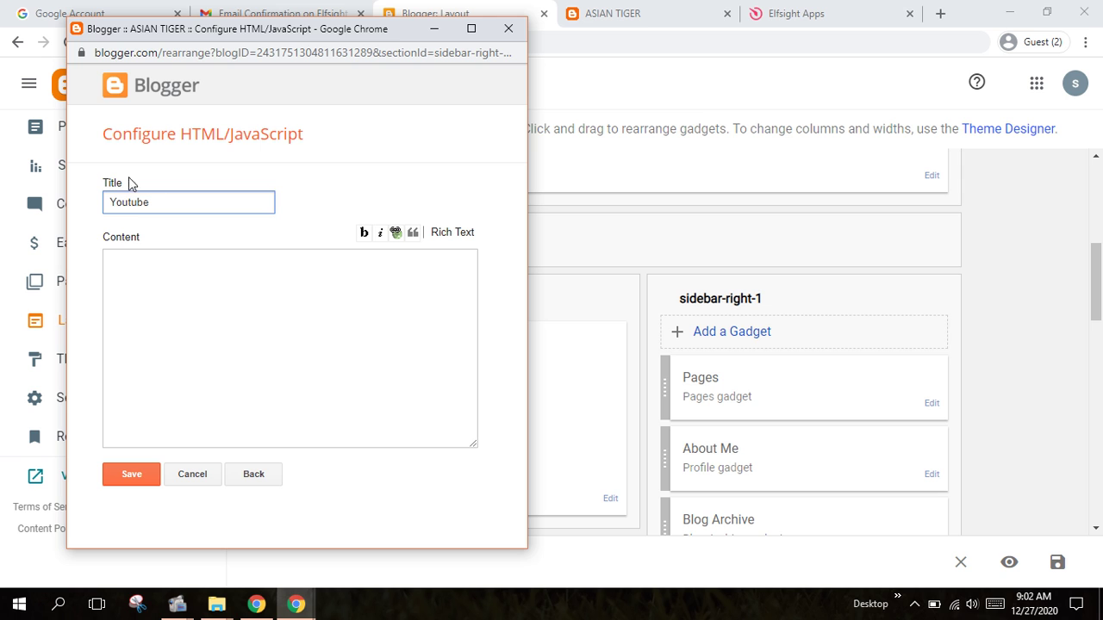
# - Paste the copied Elfsight installation code as the gadget's content, and save the gadget and the blog layout
pyautogui.click(132, 289)
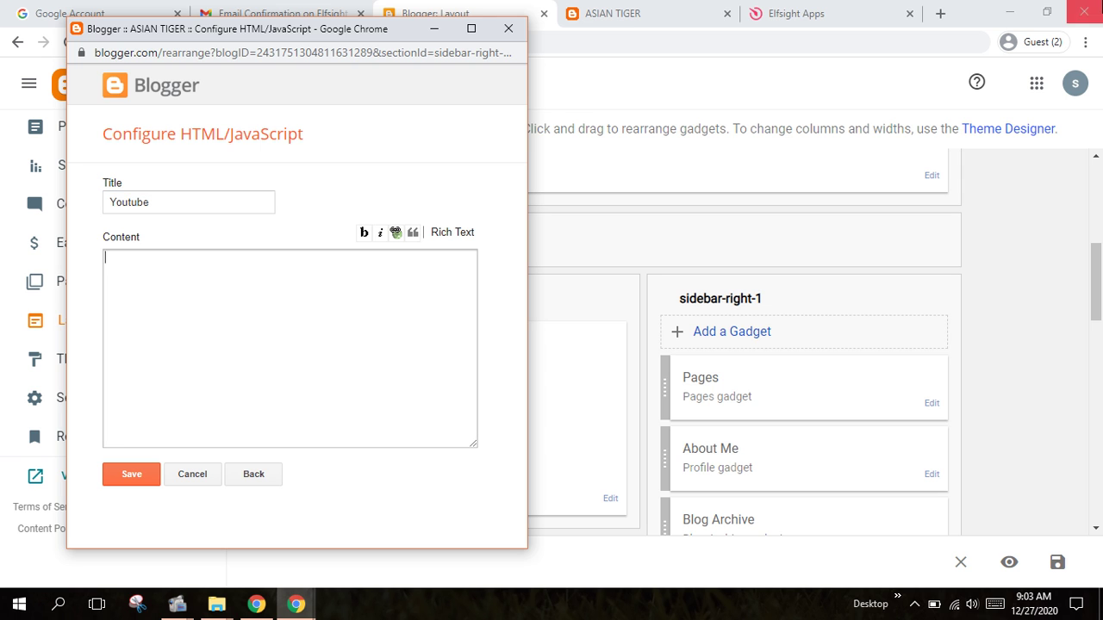
pyautogui.rightClick(153, 293)
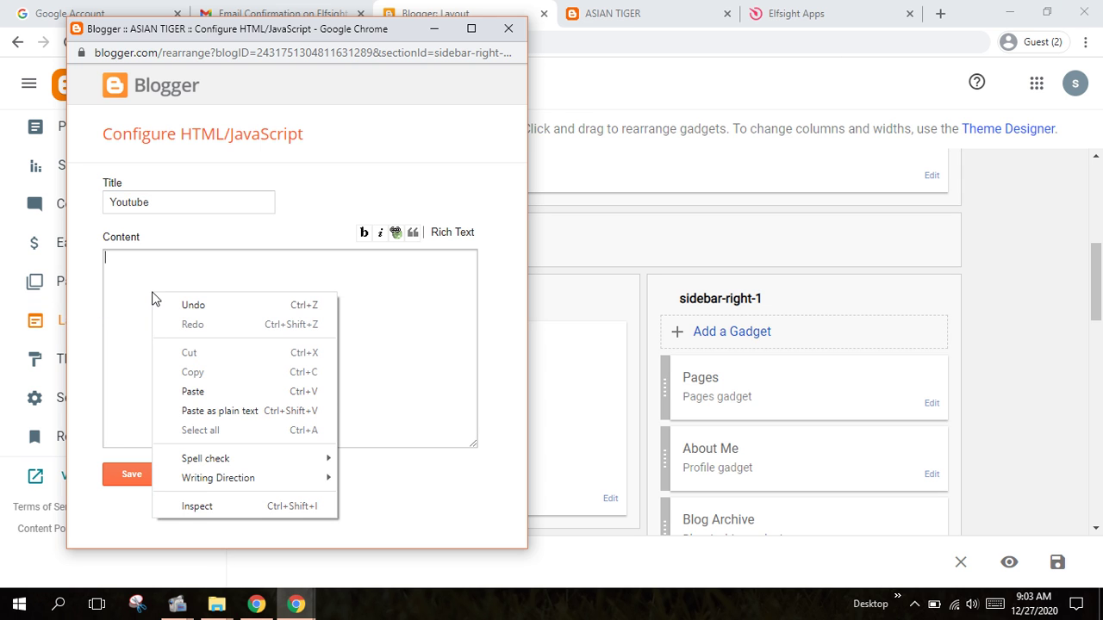
pyautogui.click(155, 387)
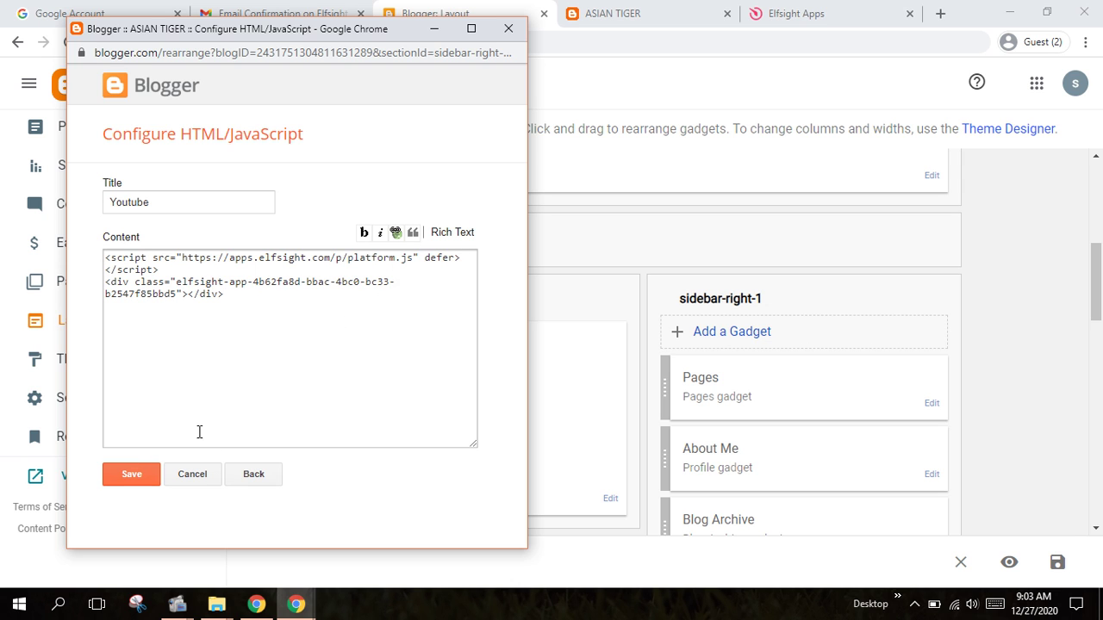
pyautogui.click(131, 475)
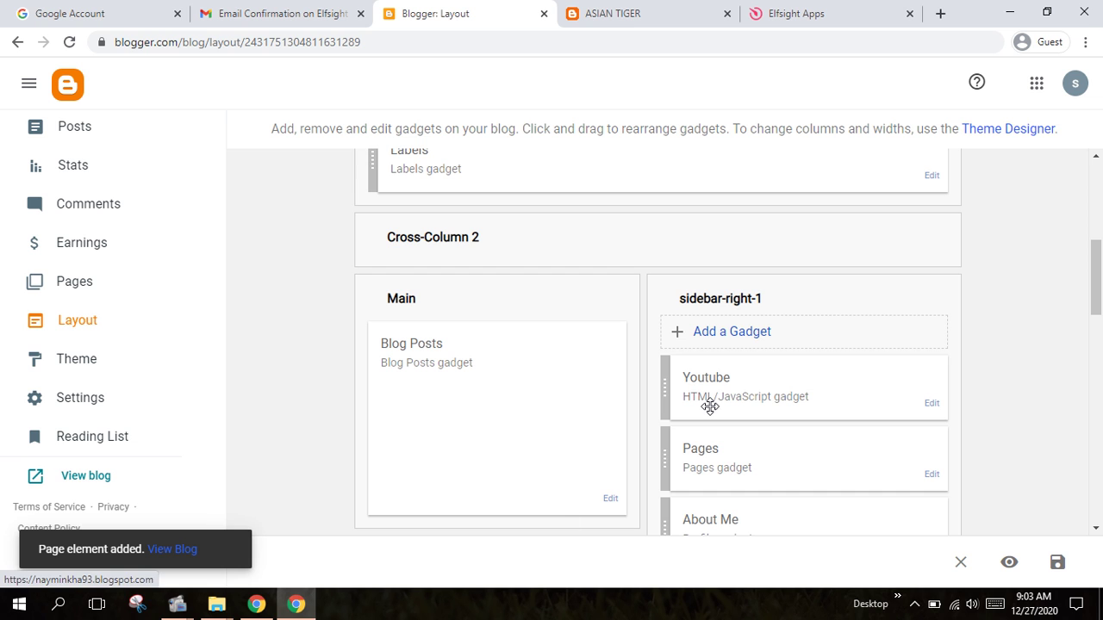
pyautogui.scroll(-4, 870, 392)
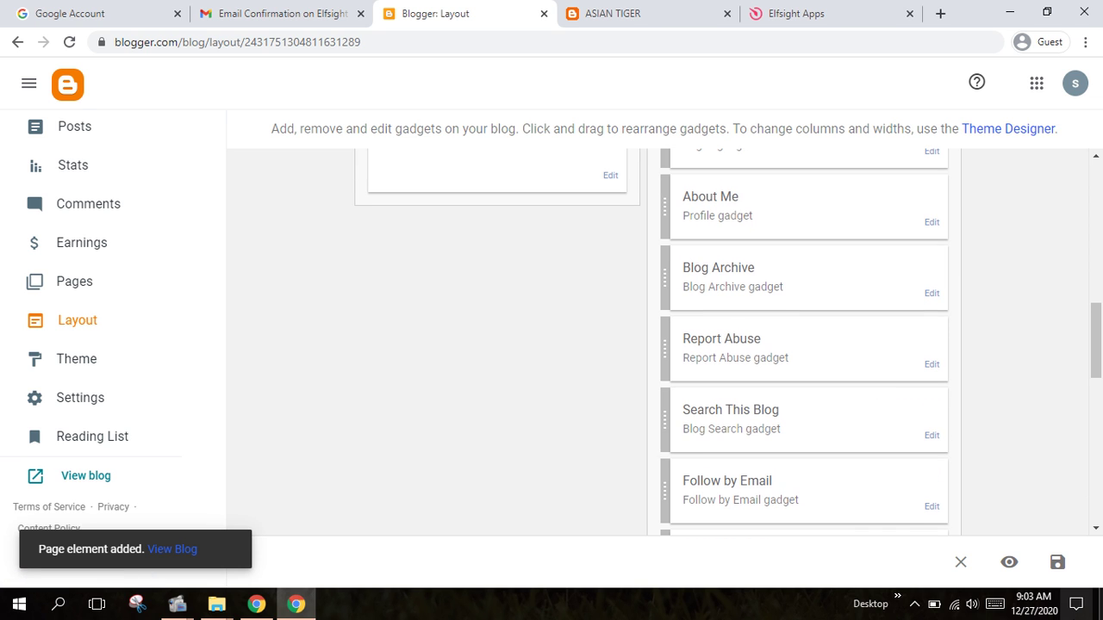
pyautogui.click(1059, 563)
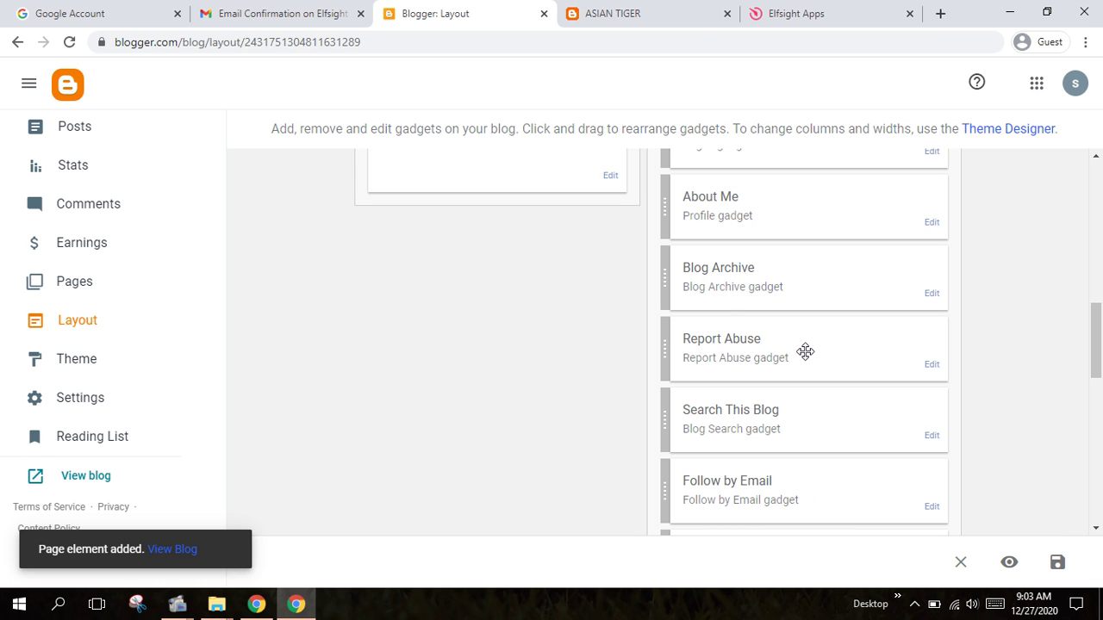
# - Reload the live ASIAN TIGER blog and examine the YouTube gallery widget in its sidebar
pyautogui.click(665, 16)
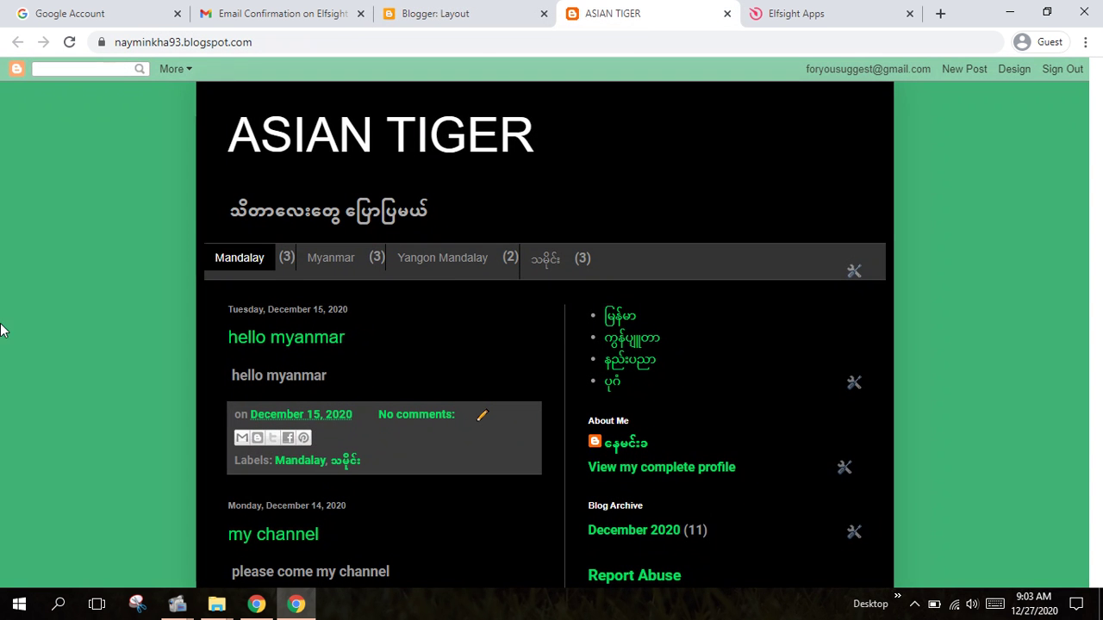
pyautogui.click(69, 42)
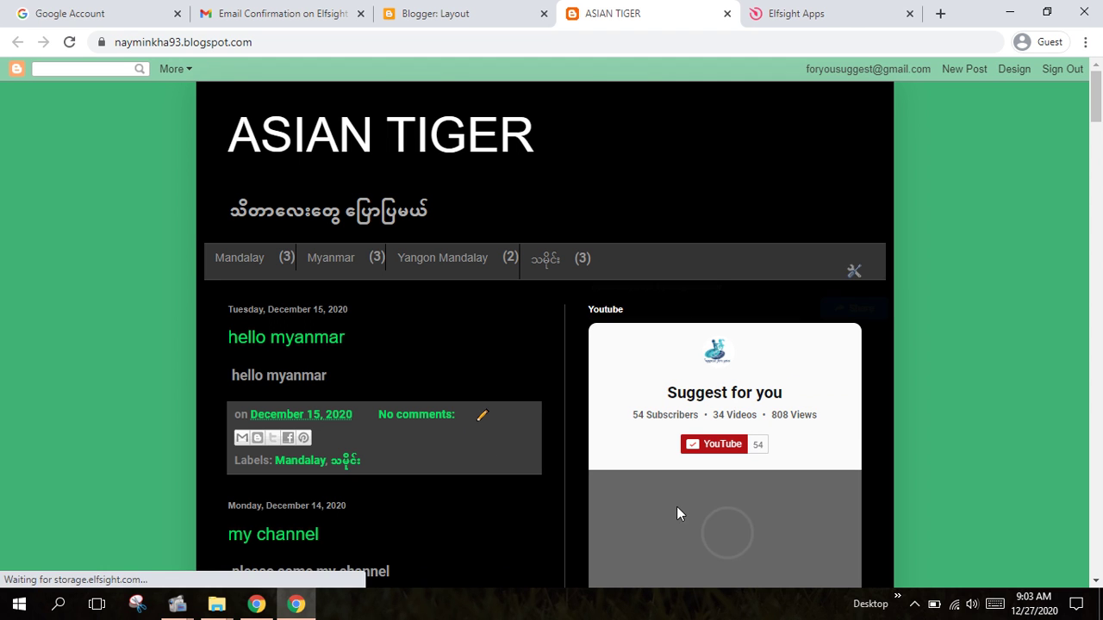
pyautogui.scroll(-4, 746, 389)
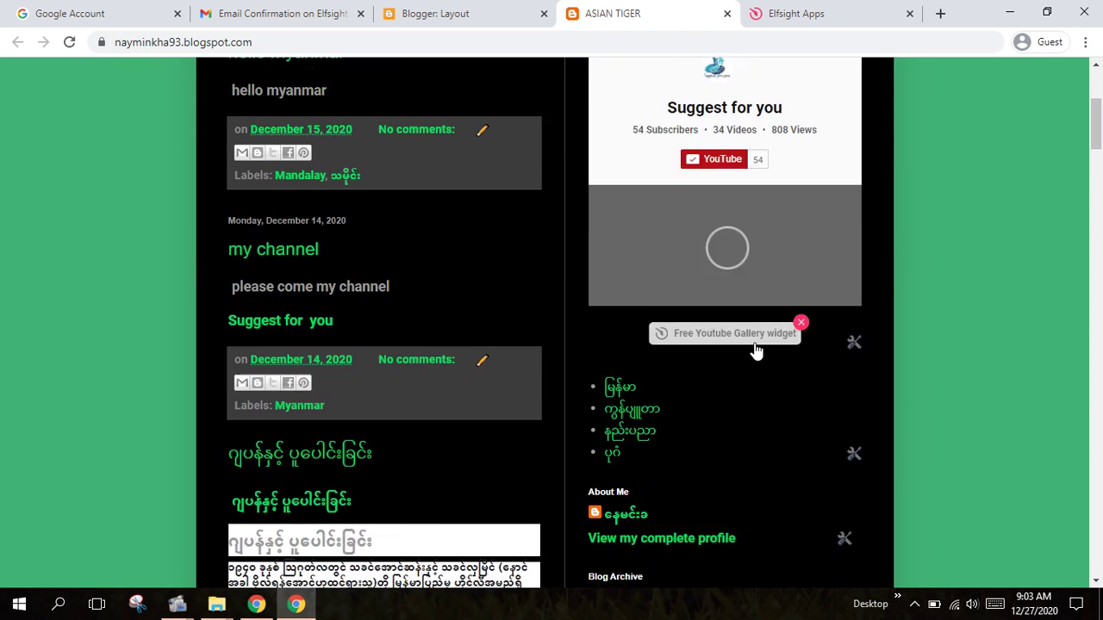
pyautogui.scroll(3, 750, 366)
pyautogui.scroll(-3, 774, 376)
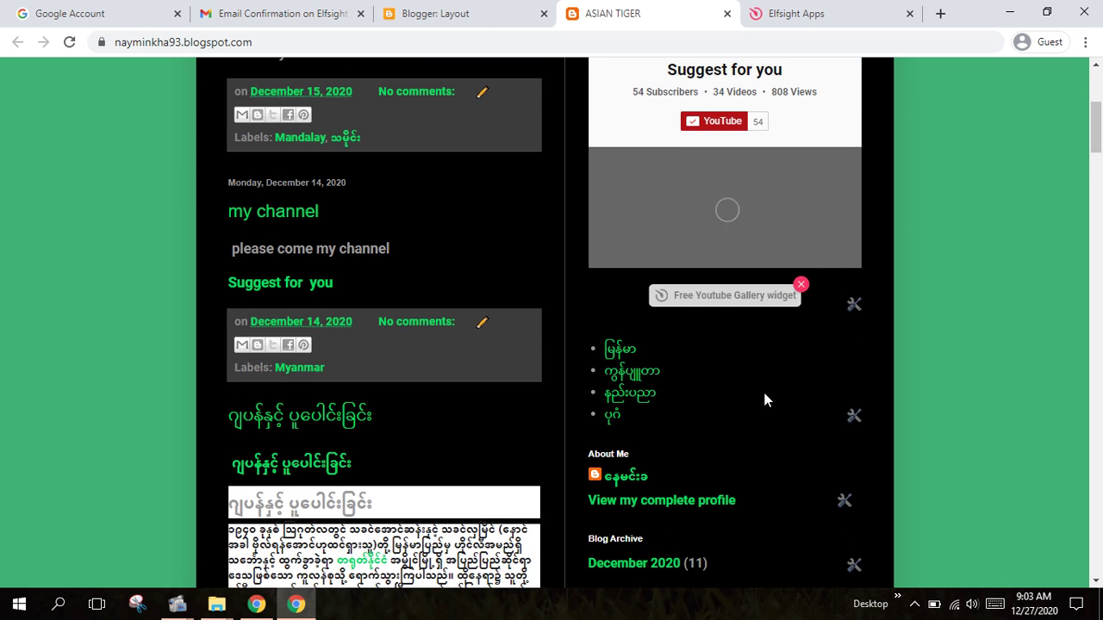
pyautogui.scroll(1, 762, 389)
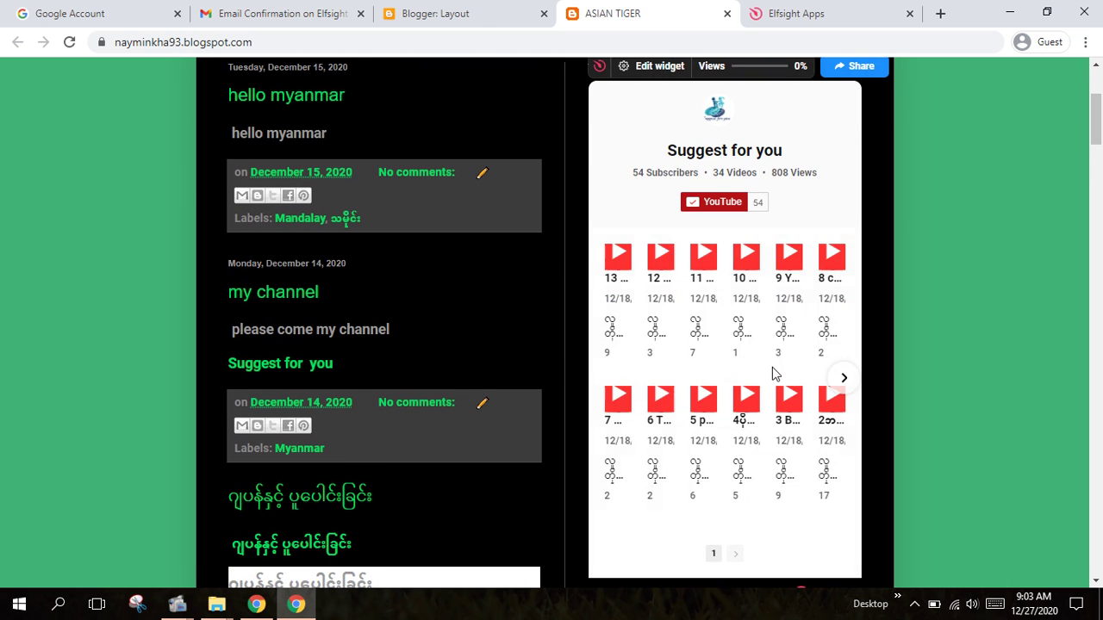
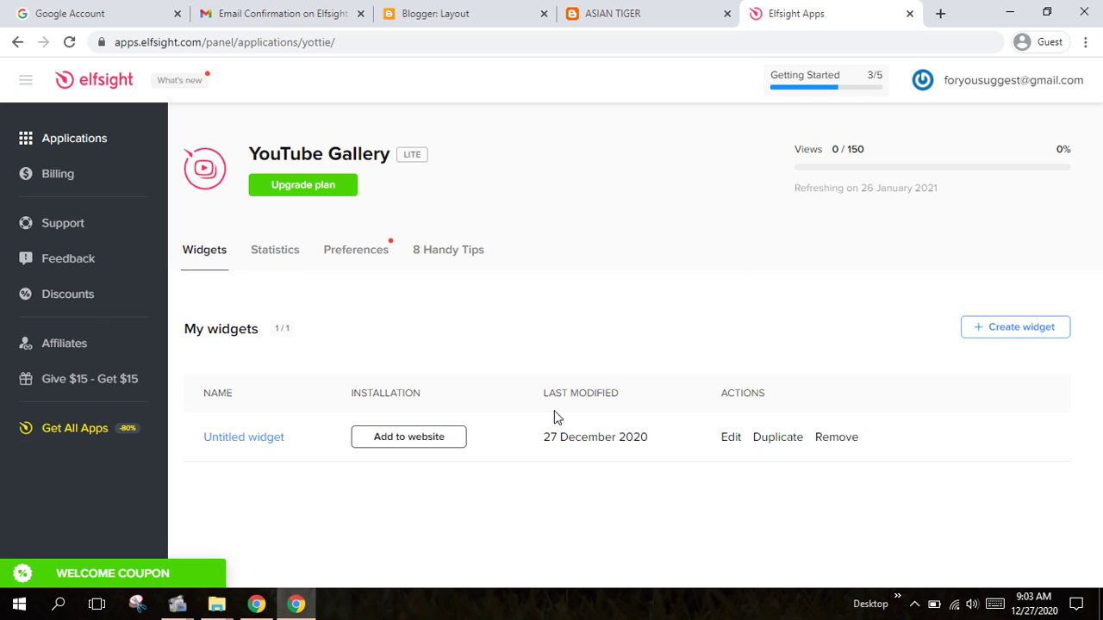
# - View the YouTube Gallery app's preferences in Elfsight and open its plan selection
pyautogui.click(374, 268)
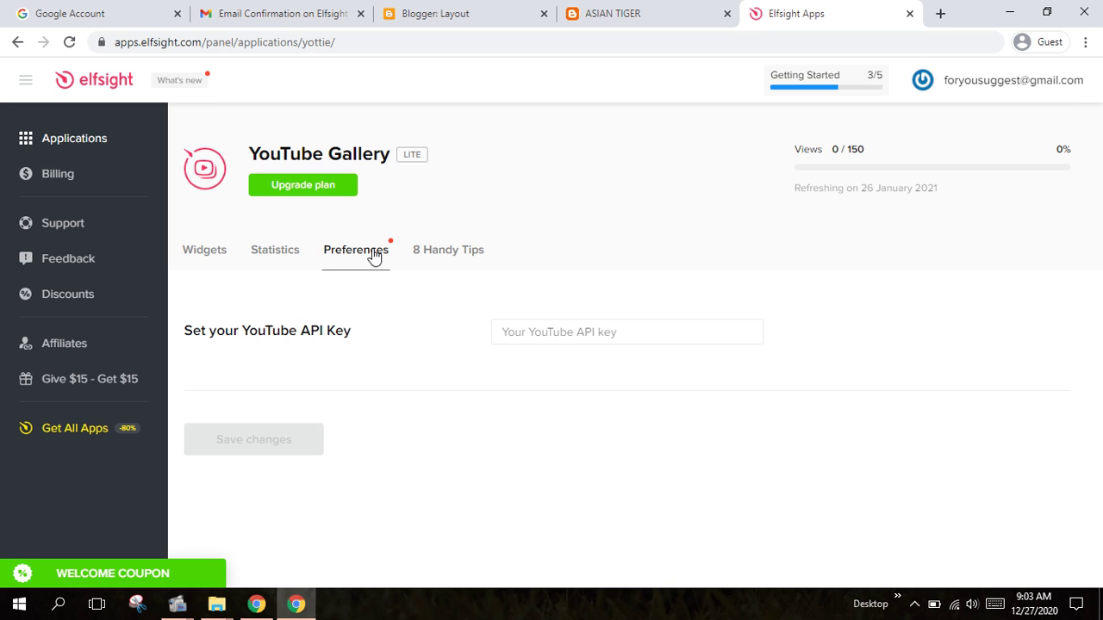
pyautogui.click(408, 163)
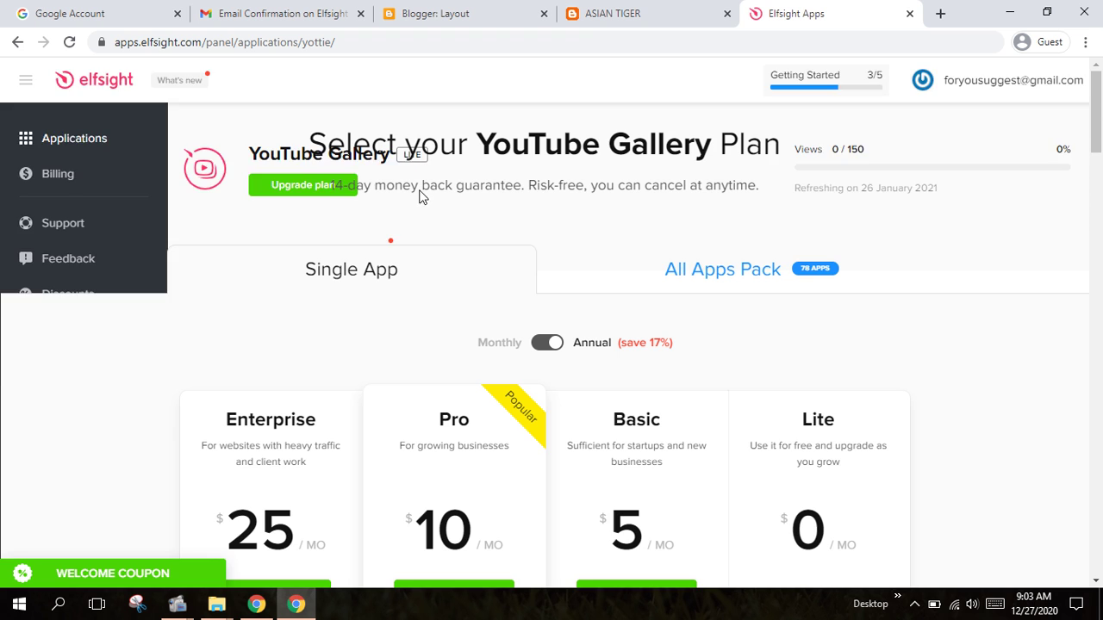
# - Review the annual Single App plans for YouTube Gallery and the plans offered in the All Apps Pack
pyautogui.scroll(-2, 659, 229)
pyautogui.scroll(2, 663, 243)
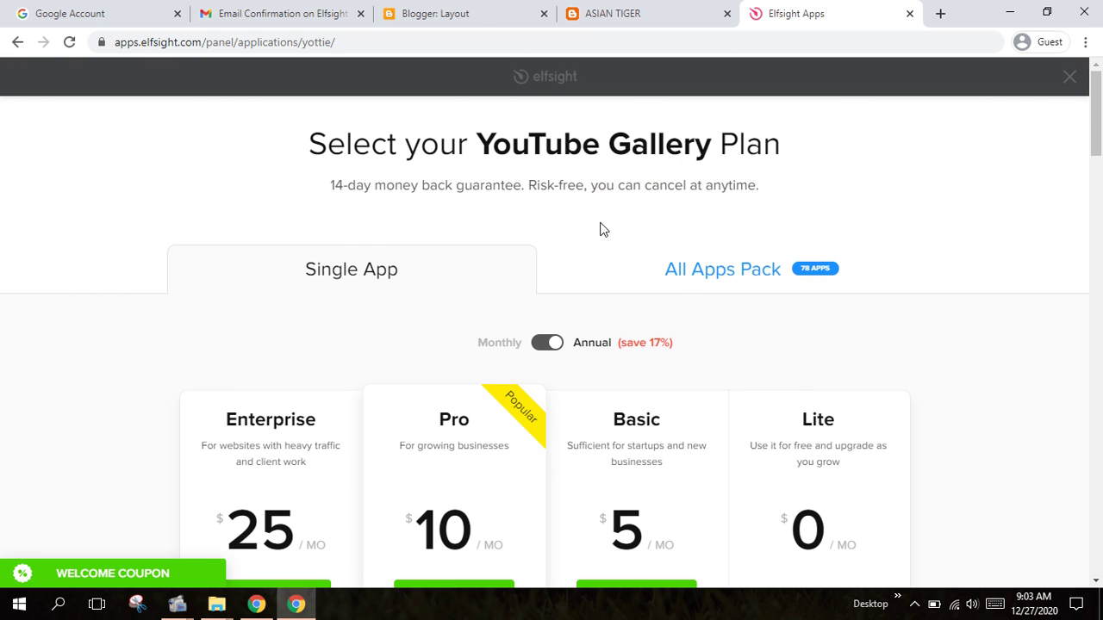
pyautogui.scroll(-3, 657, 229)
pyautogui.scroll(1, 675, 332)
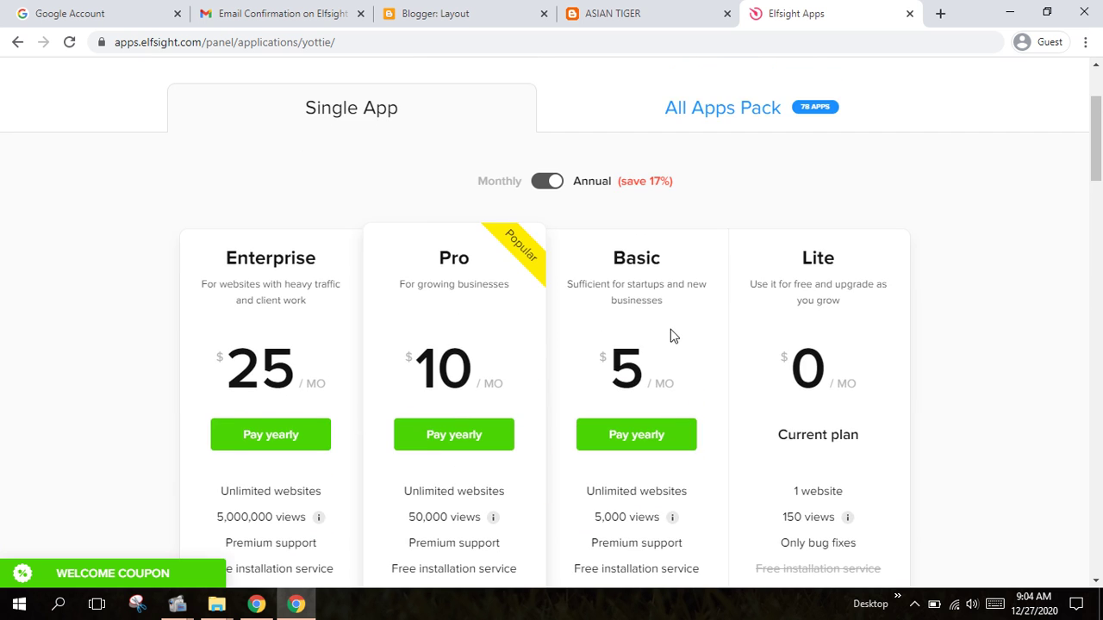
pyautogui.scroll(1, 689, 316)
pyautogui.click(744, 193)
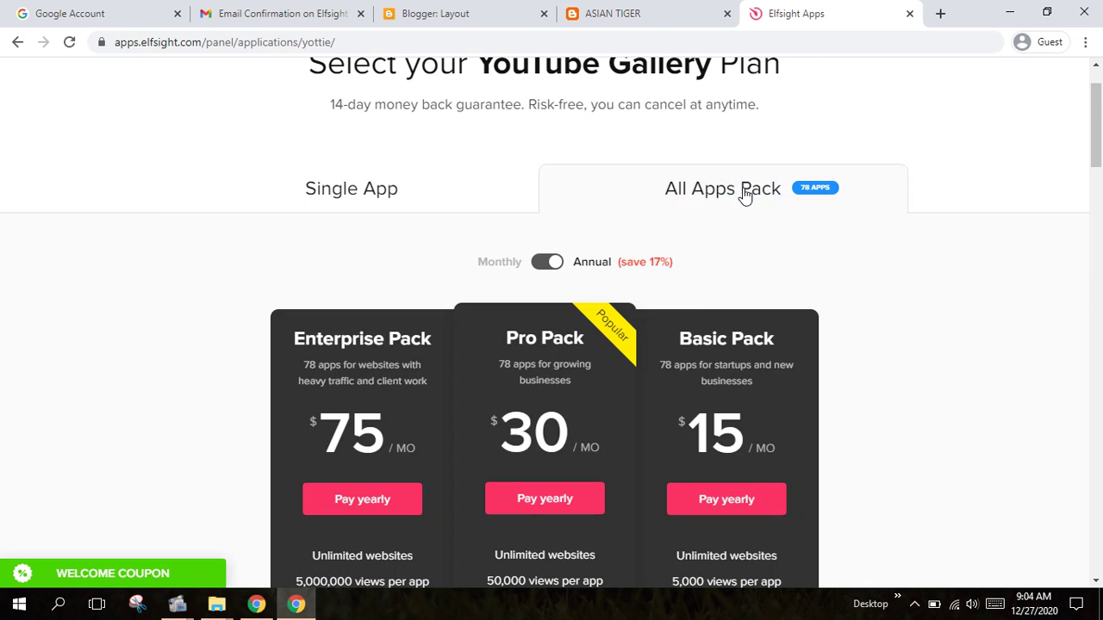
pyautogui.scroll(-4, 898, 361)
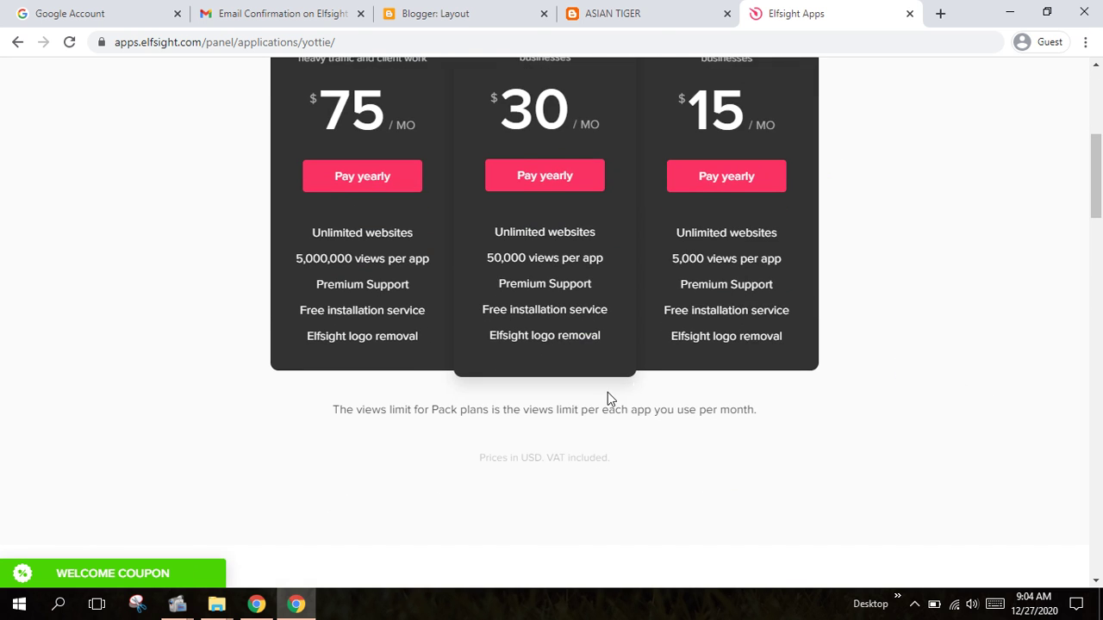
pyautogui.scroll(3, 607, 392)
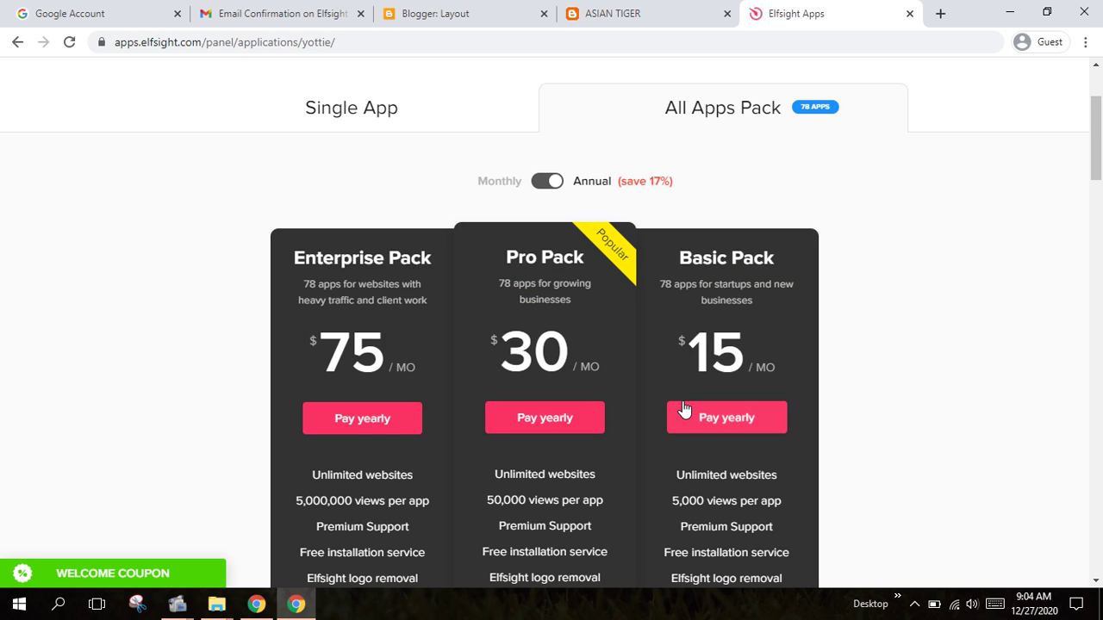
# - Return to the Single App plans and read the explanation of the Lite plan's views limit
pyautogui.click(405, 112)
pyautogui.scroll(-1, 861, 431)
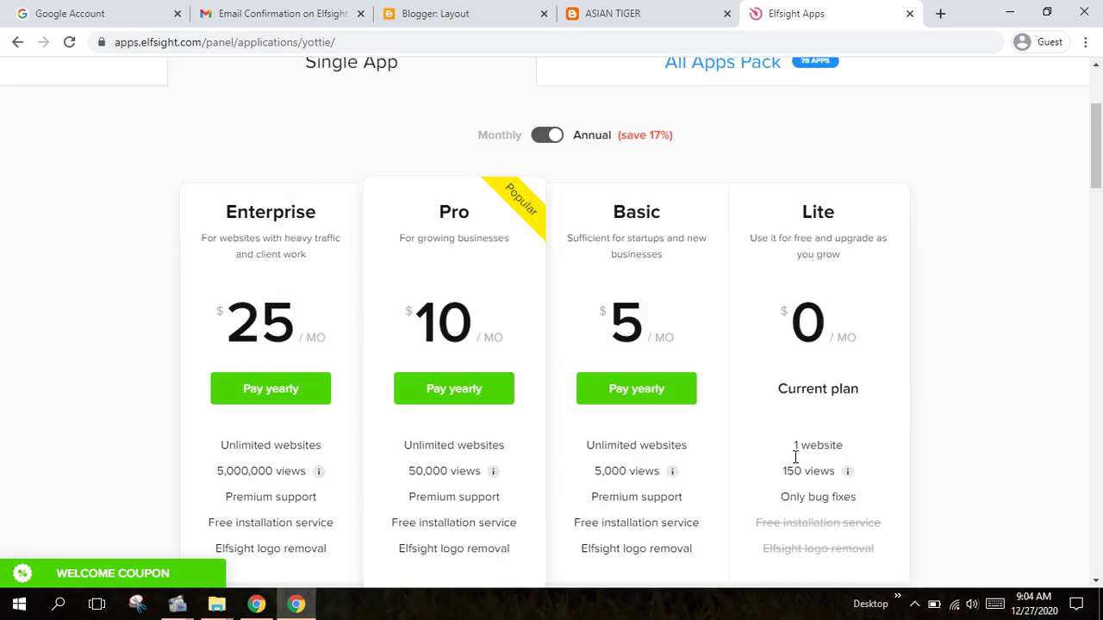
pyautogui.scroll(-1, 795, 456)
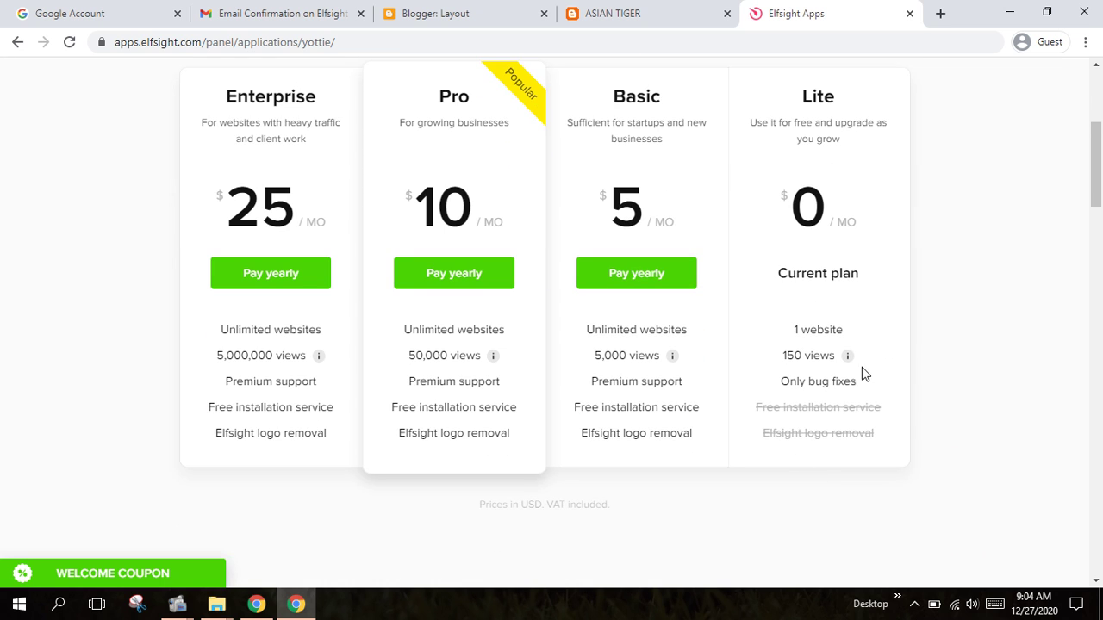
pyautogui.moveTo(851, 362)
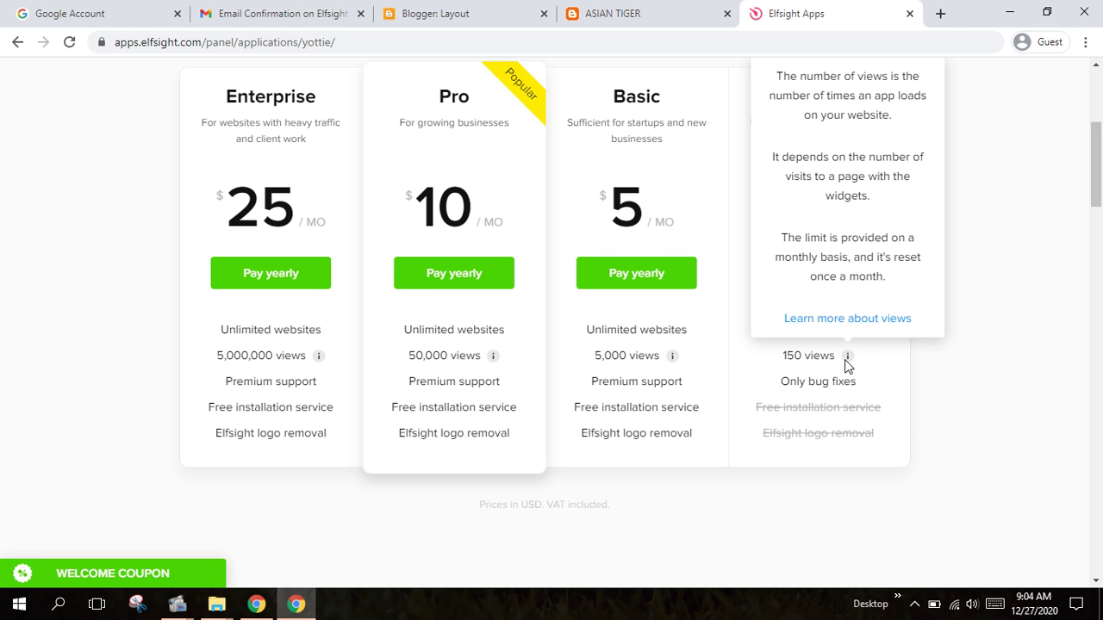
pyautogui.scroll(1, 1076, 443)
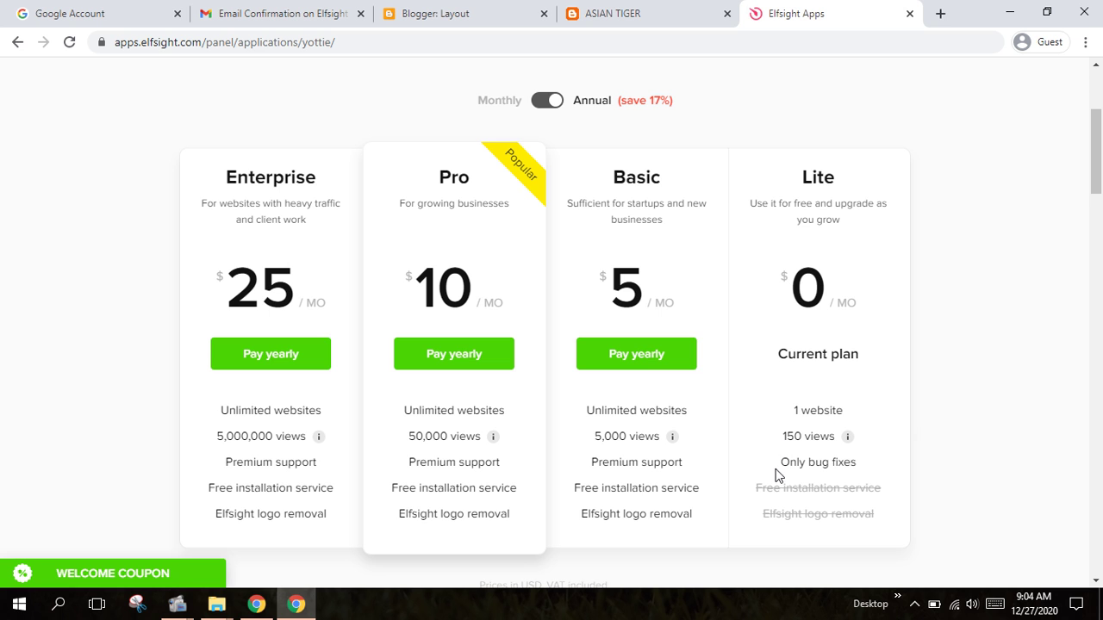
pyautogui.scroll(2, 778, 448)
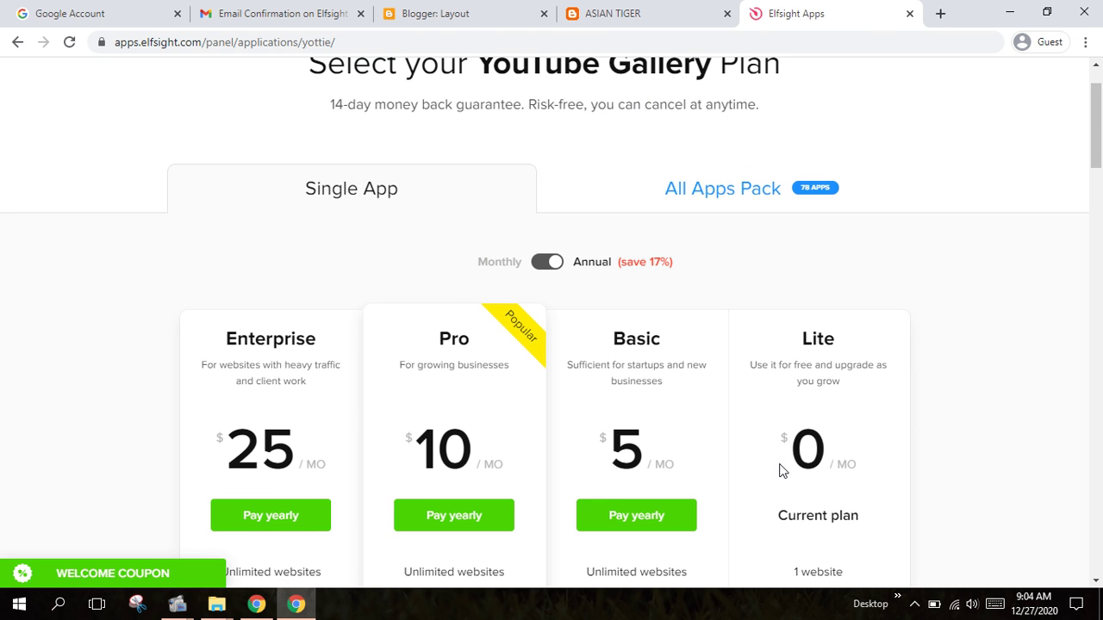
pyautogui.scroll(-2, 778, 462)
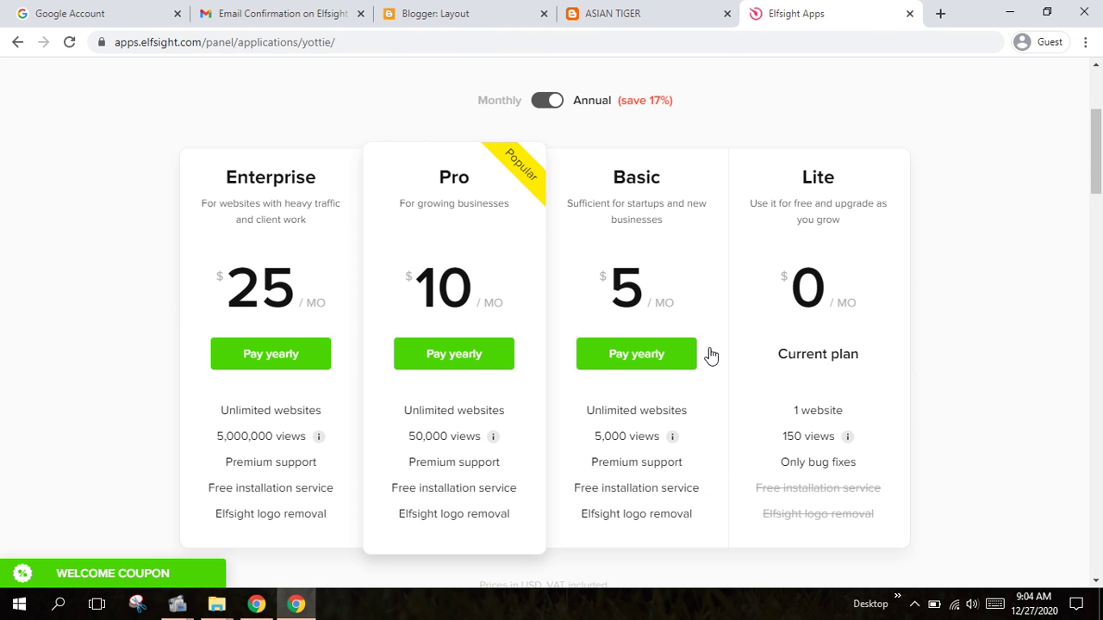
pyautogui.scroll(1, 709, 354)
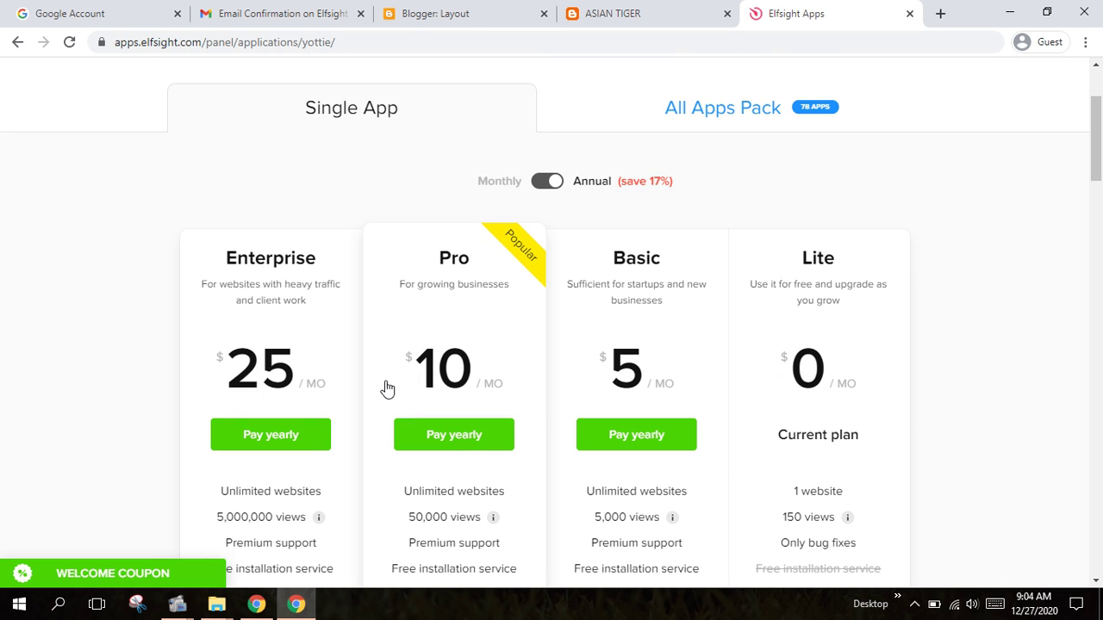
pyautogui.scroll(2, 443, 223)
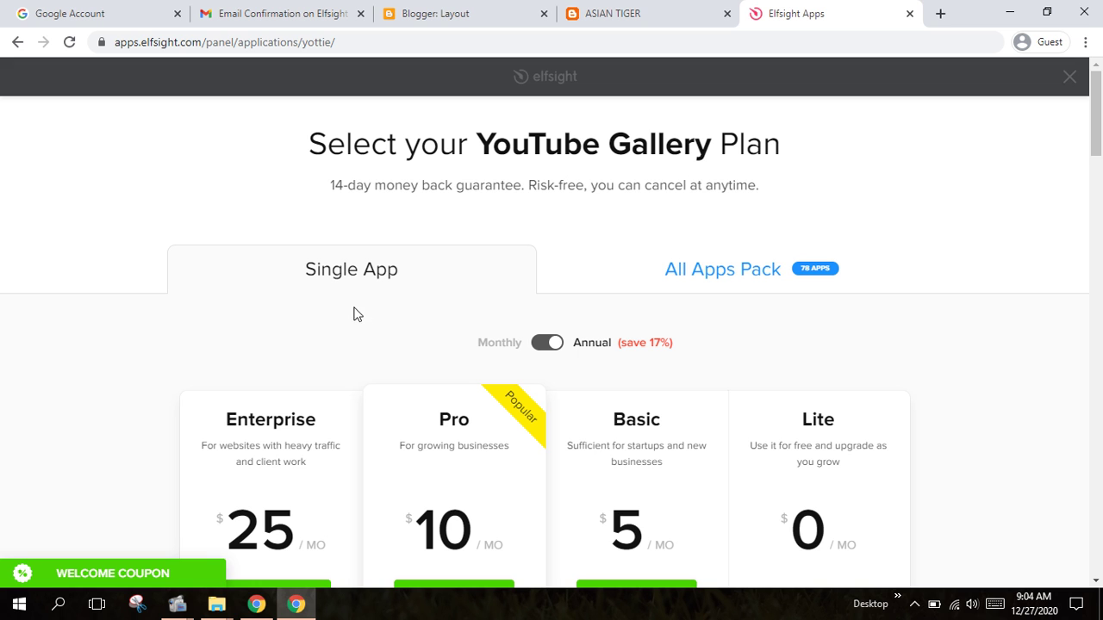
# - Show the All Apps Pack plans again and compare the views per app of the Enterprise Pack and Basic Pack
pyautogui.click(698, 285)
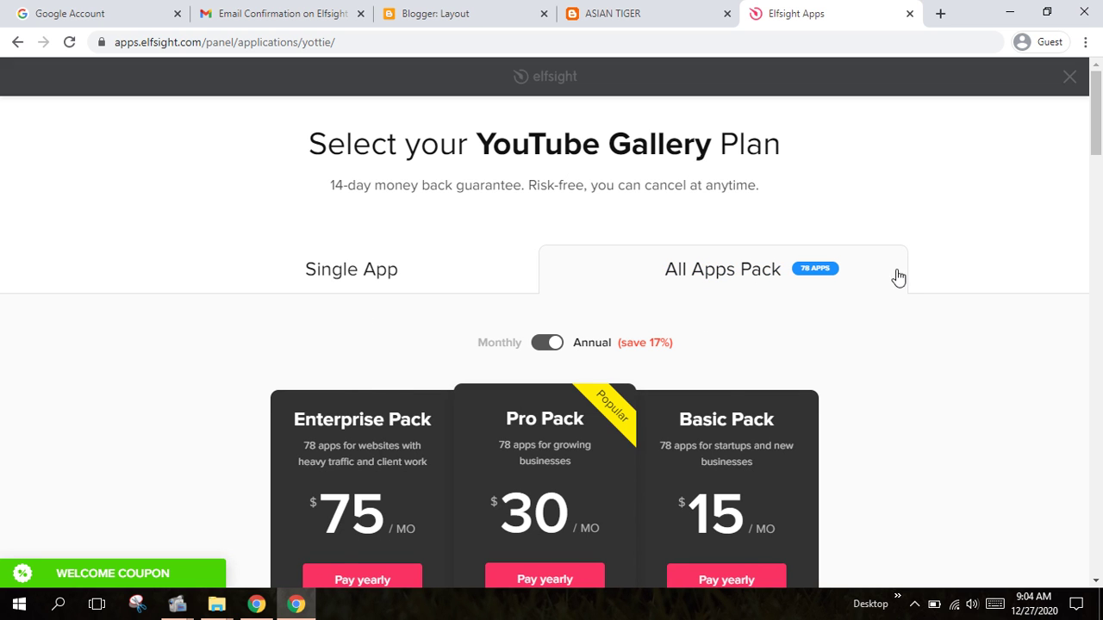
pyautogui.scroll(-2, 897, 297)
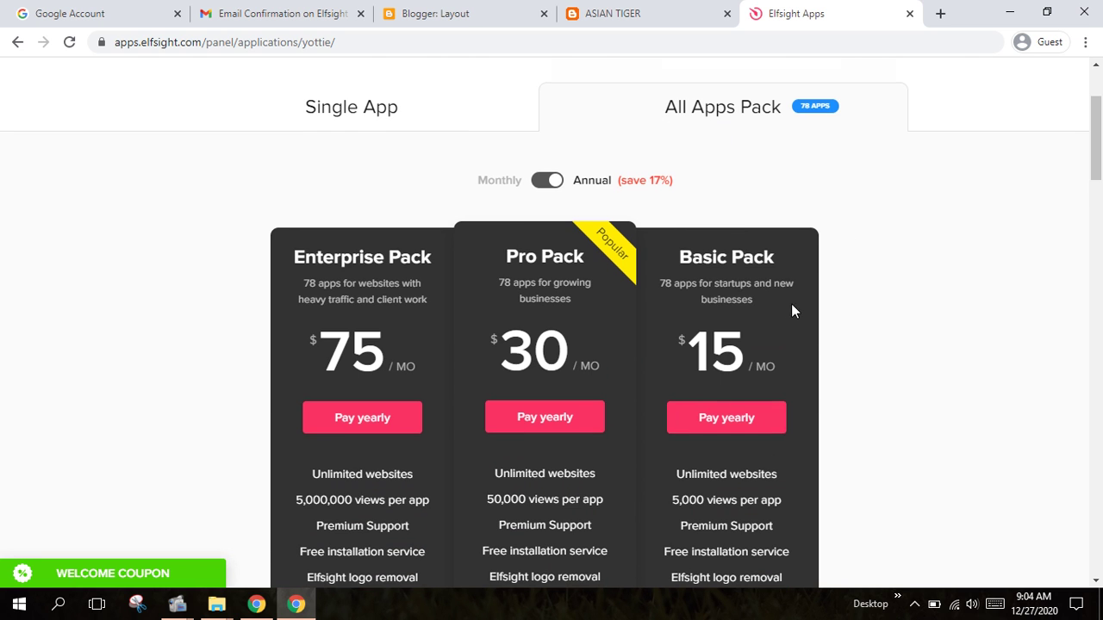
pyautogui.scroll(-1, 793, 310)
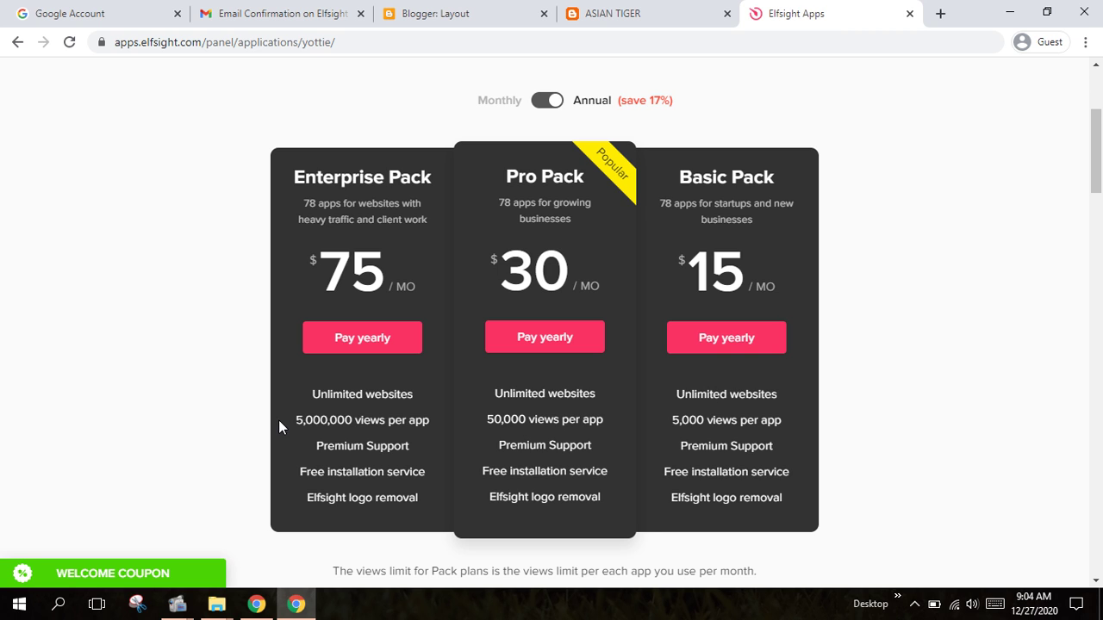
pyautogui.moveTo(299, 421); pyautogui.dragTo(435, 420)
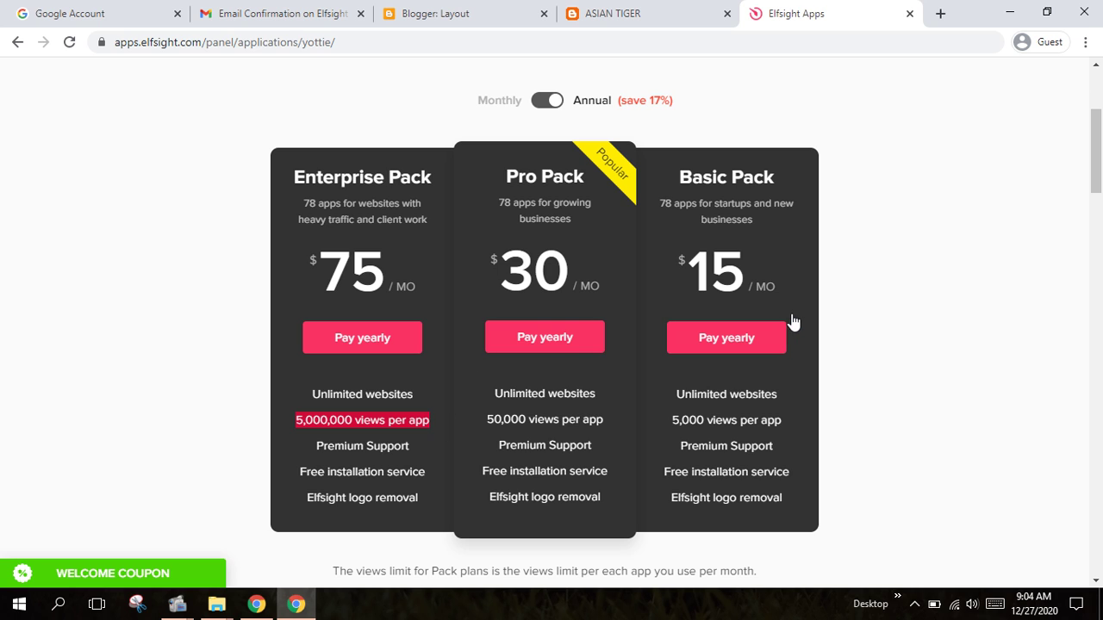
pyautogui.click(675, 426)
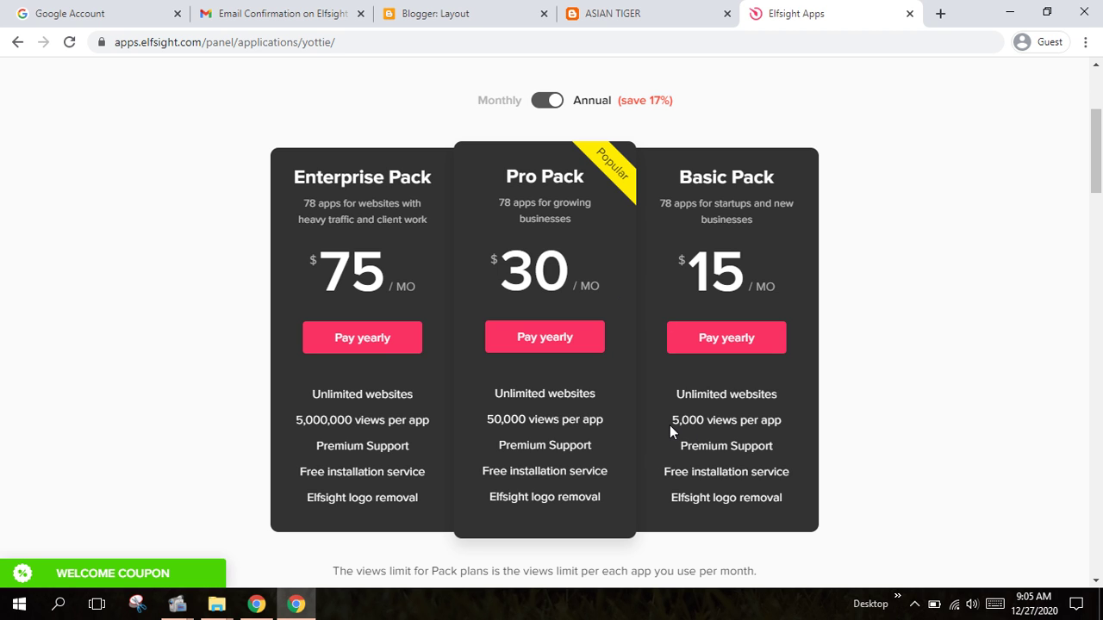
pyautogui.moveTo(669, 425); pyautogui.dragTo(774, 424)
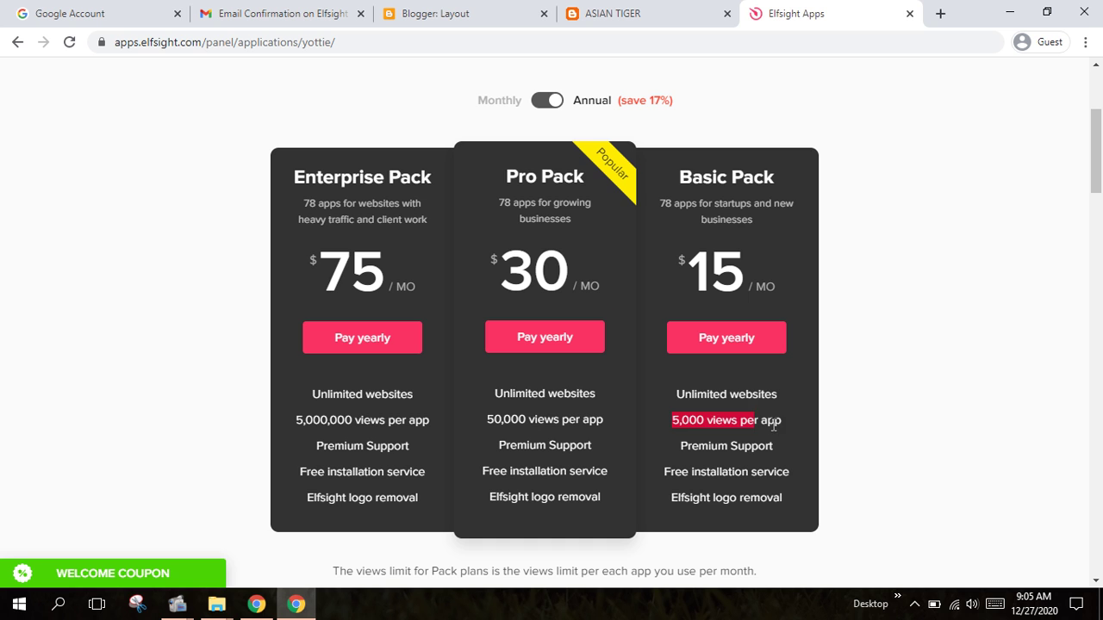
pyautogui.click(820, 410)
pyautogui.scroll(1, 766, 409)
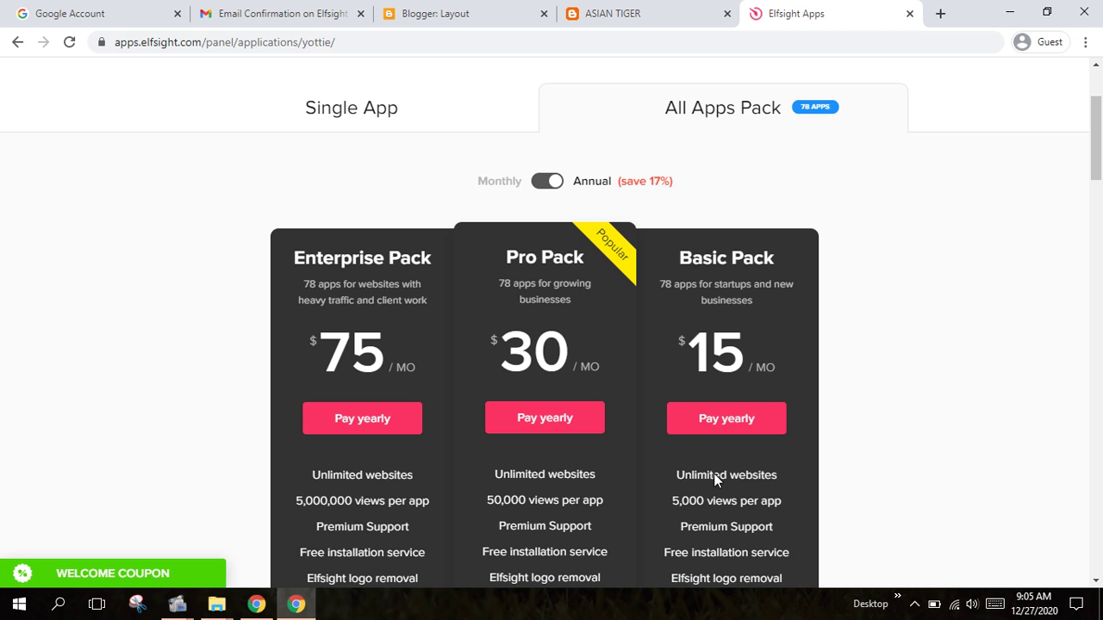
# - Open the yearly purchase form for the Basic Pack and close it without buying
pyautogui.click(739, 422)
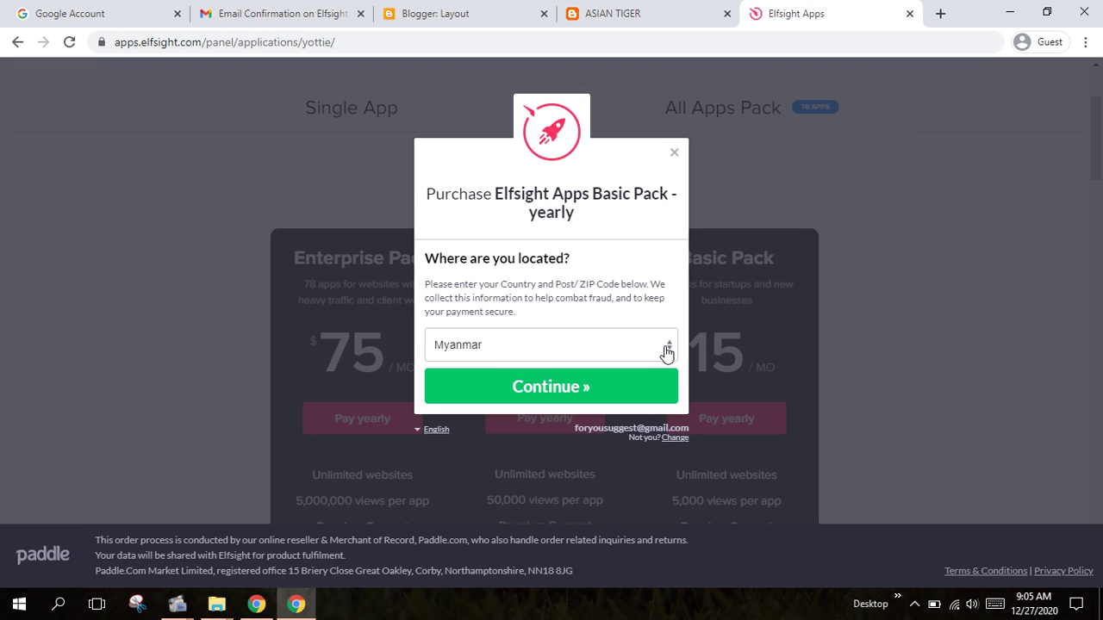
pyautogui.click(674, 153)
pyautogui.scroll(-1, 930, 385)
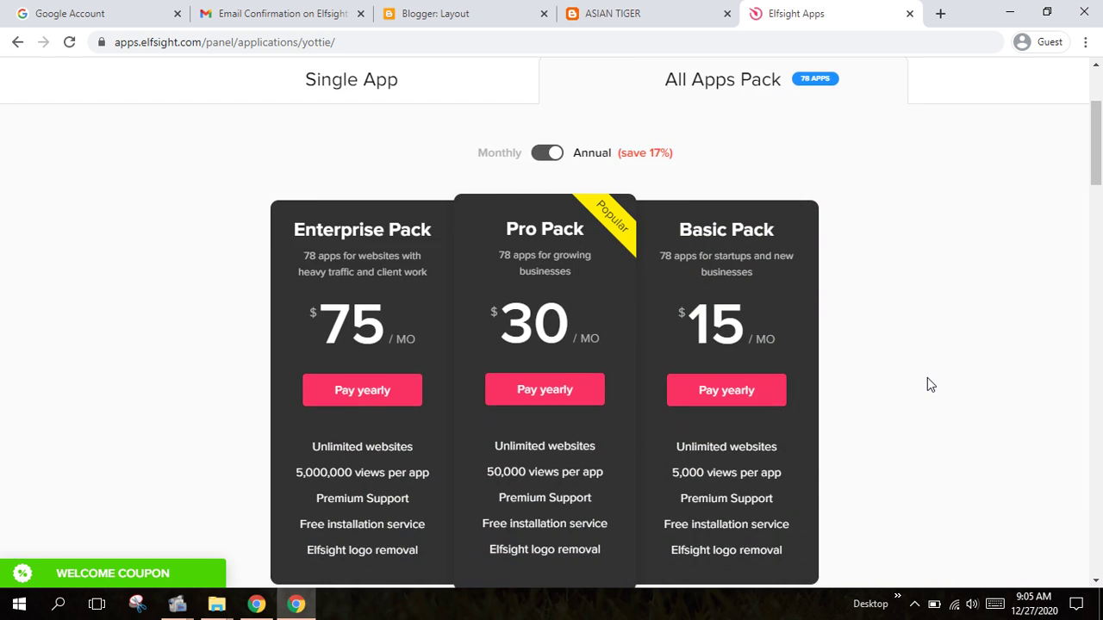
pyautogui.scroll(-1, 931, 385)
pyautogui.scroll(4, 278, 229)
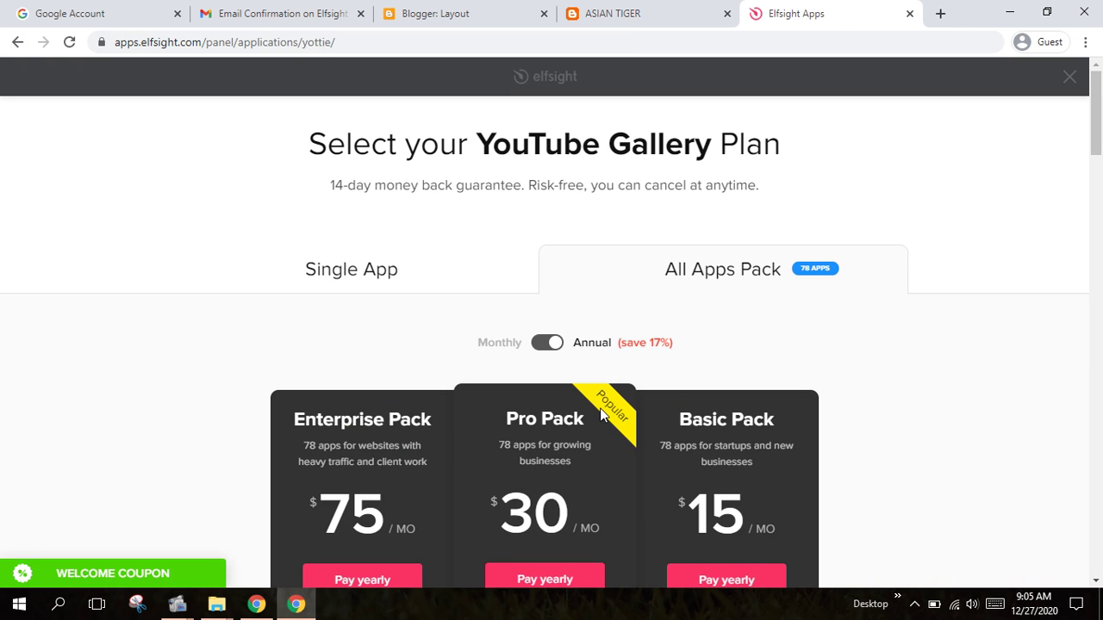
# - Switch to the live ASIAN TIGER blog and review the Youtube gallery widget in its sidebar
pyautogui.click(652, 12)
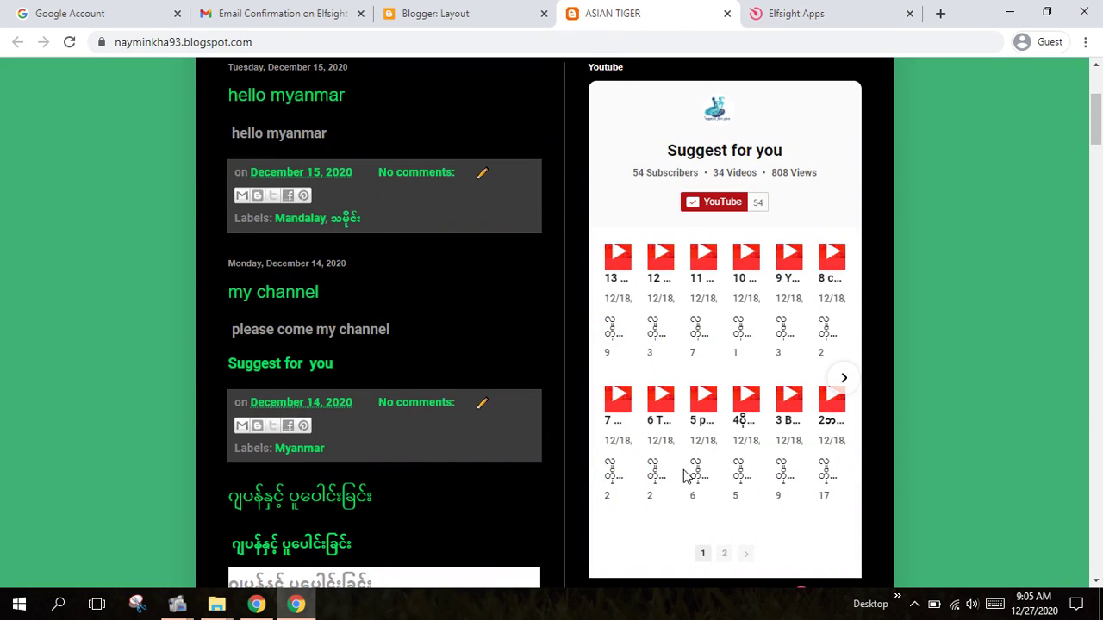
pyautogui.scroll(3, 699, 491)
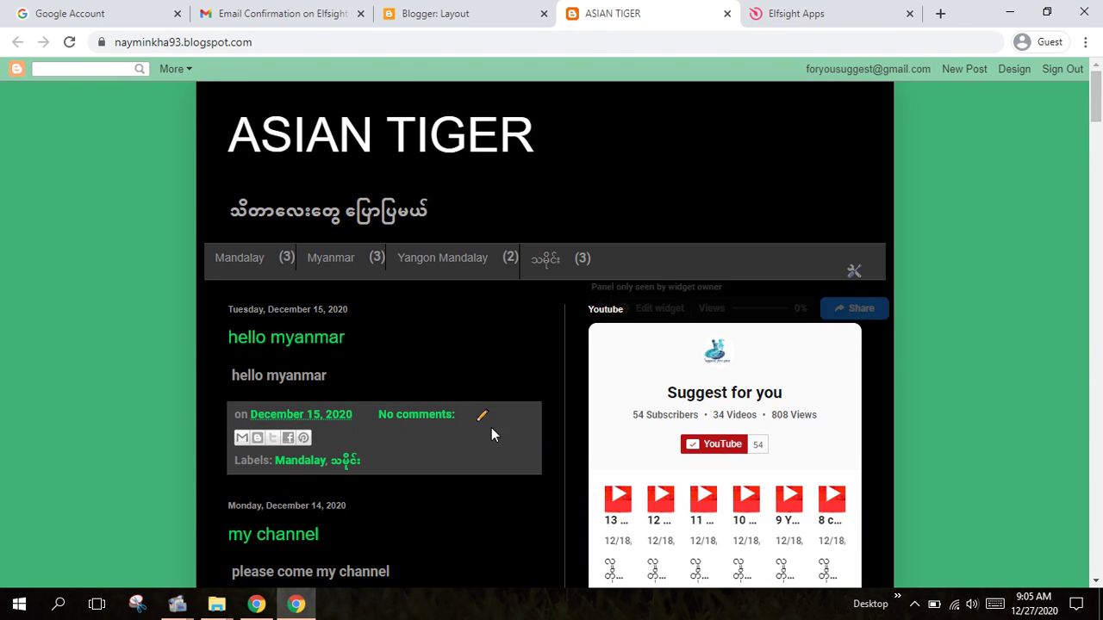
pyautogui.scroll(-5, 633, 440)
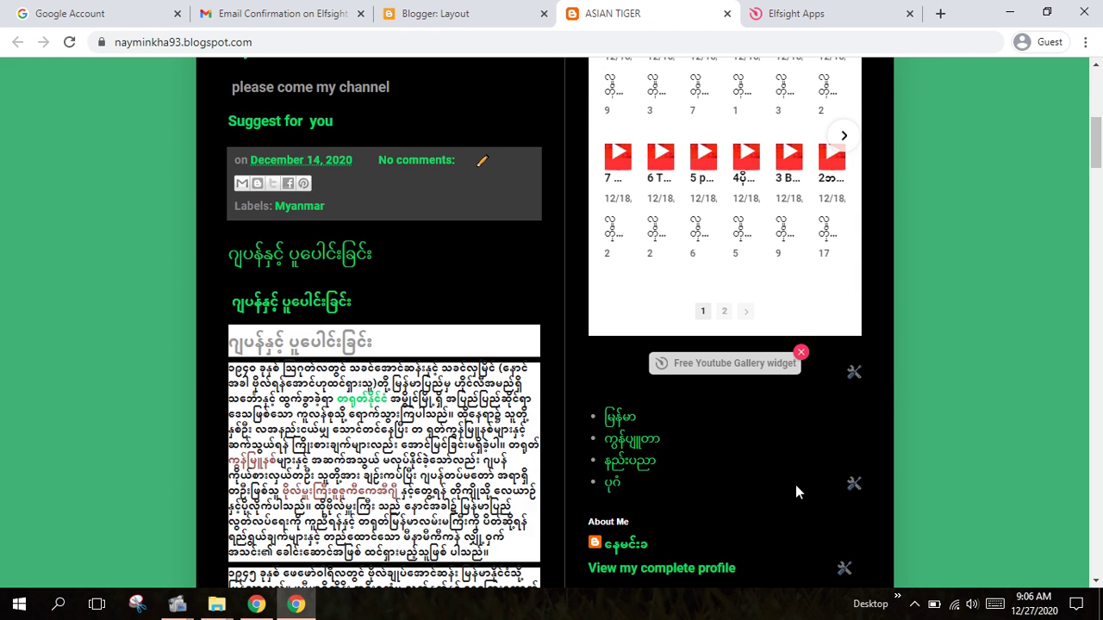
pyautogui.scroll(4, 106, 511)
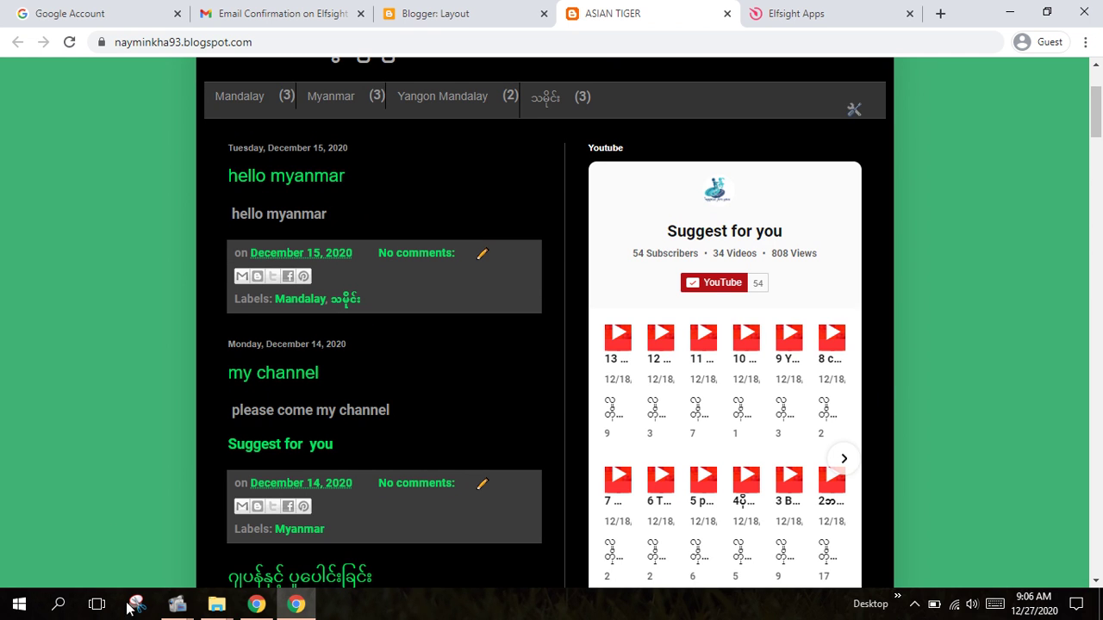
pyautogui.moveTo(177, 604)
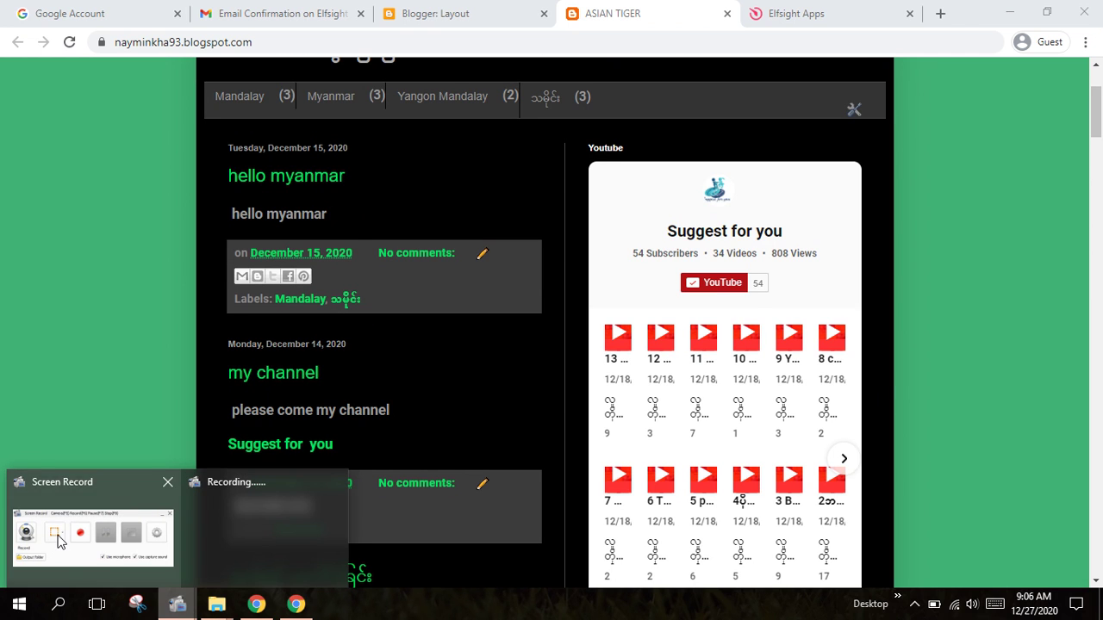